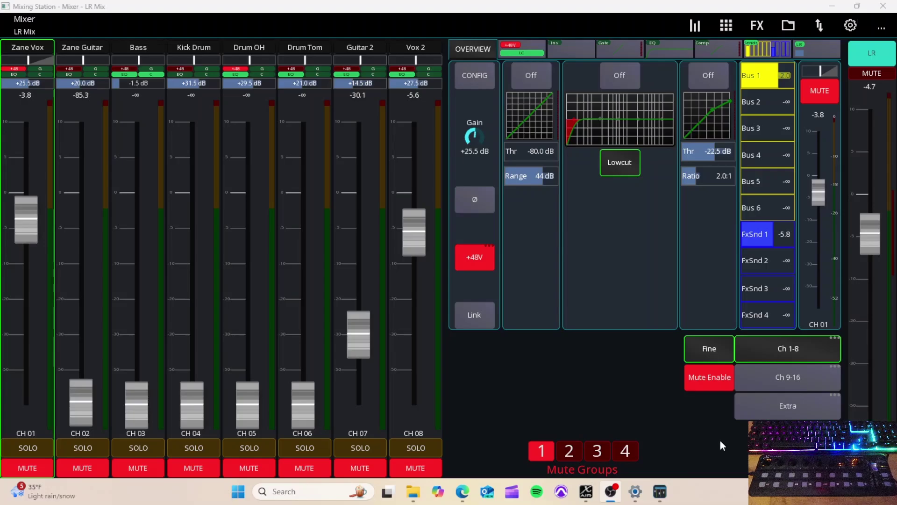
Step: Toggle the Extra channel bank and look over the channel layers overview twice, returning to the mixer
click(836, 400)
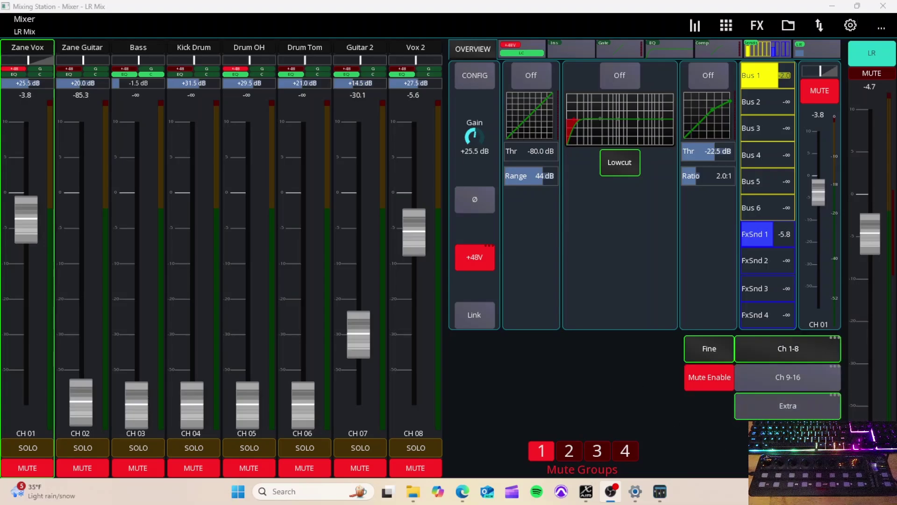
click(810, 356)
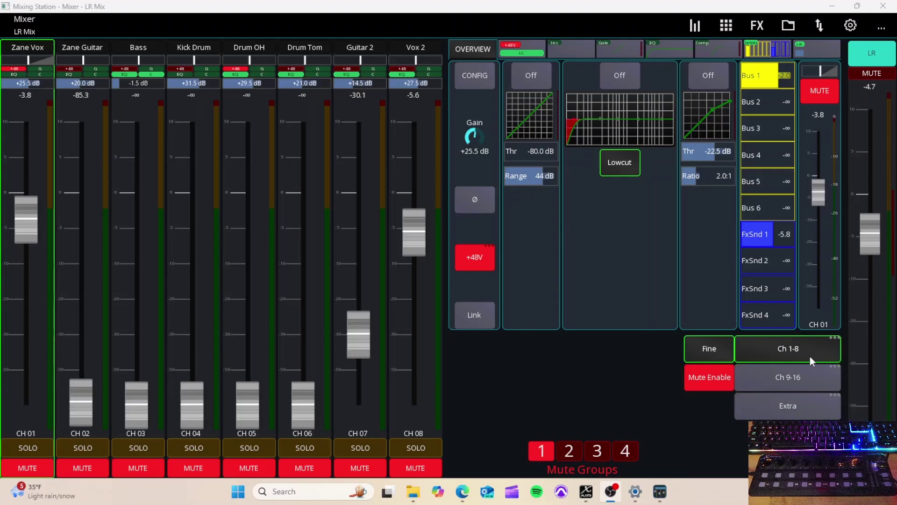
click(850, 26)
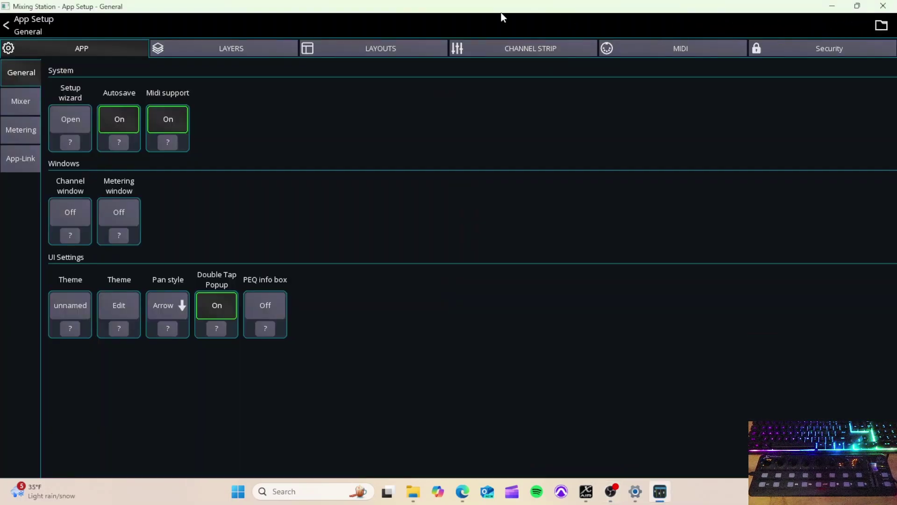
click(249, 47)
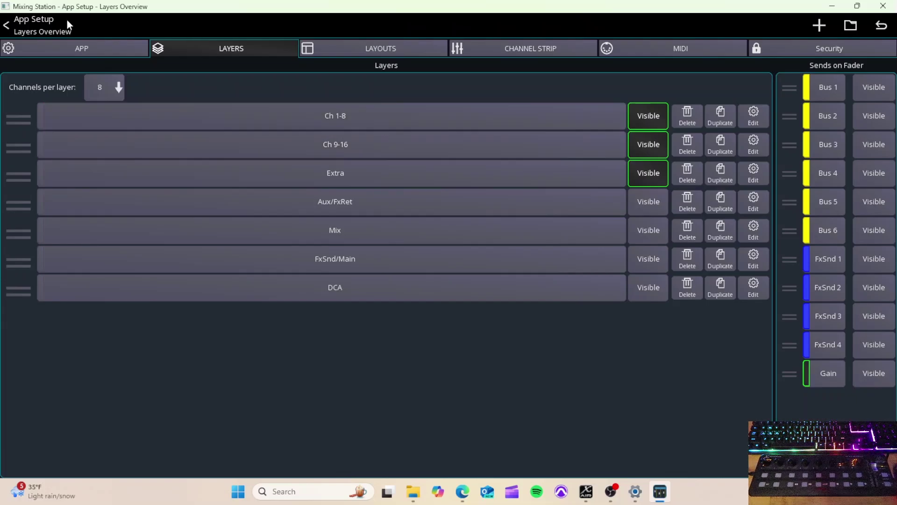
click(24, 30)
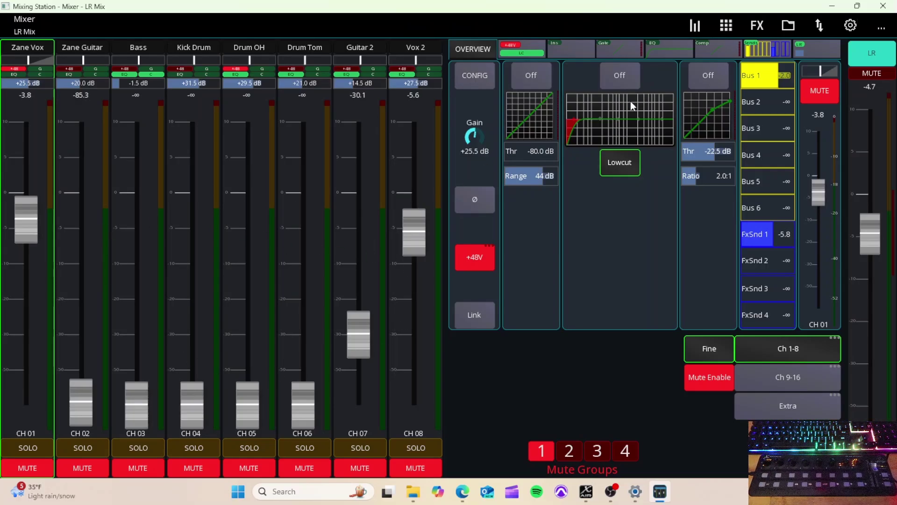
click(850, 27)
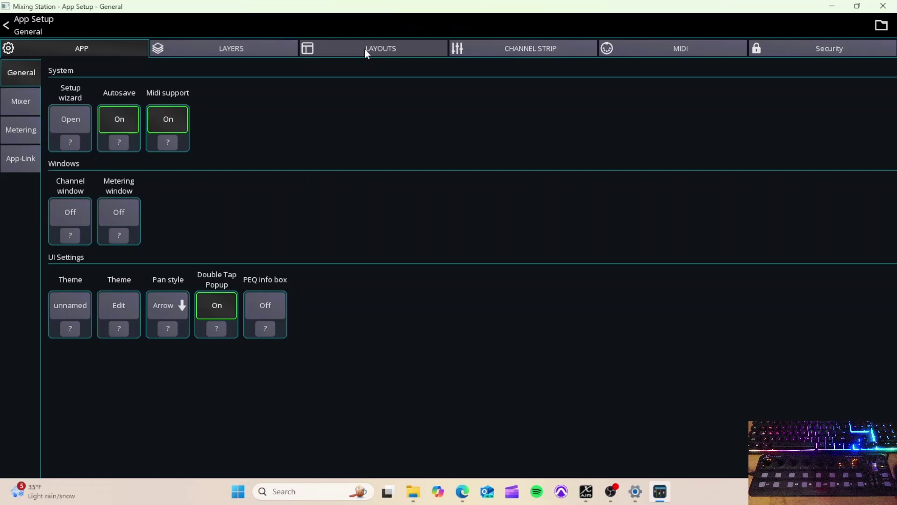
click(264, 48)
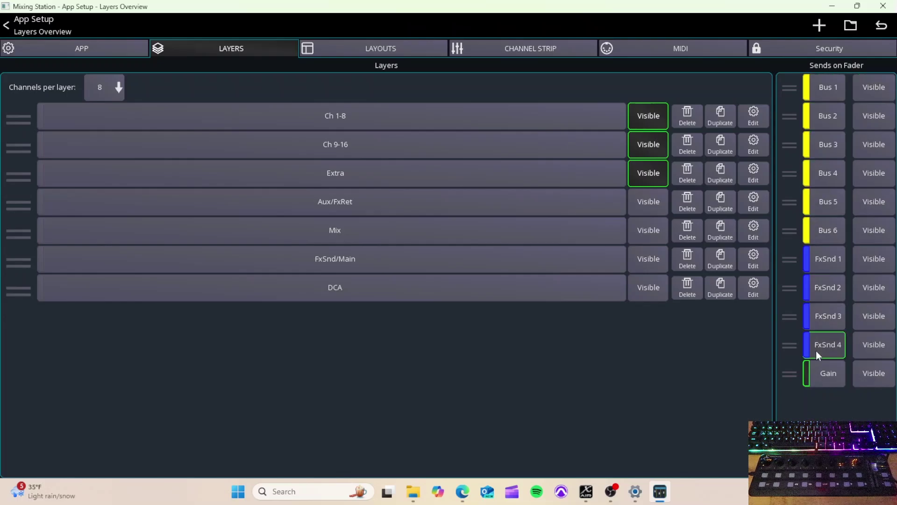
click(19, 25)
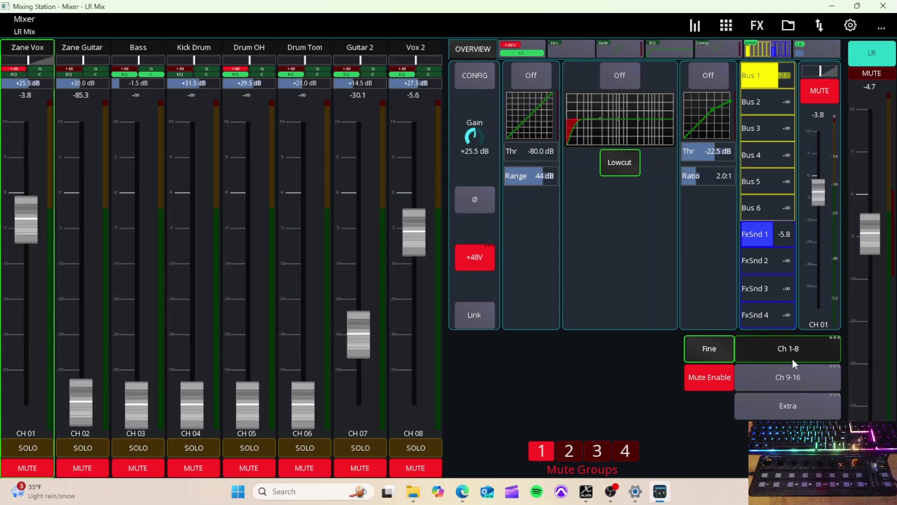
Step: Create a new layer named Layer in the layers settings
click(861, 18)
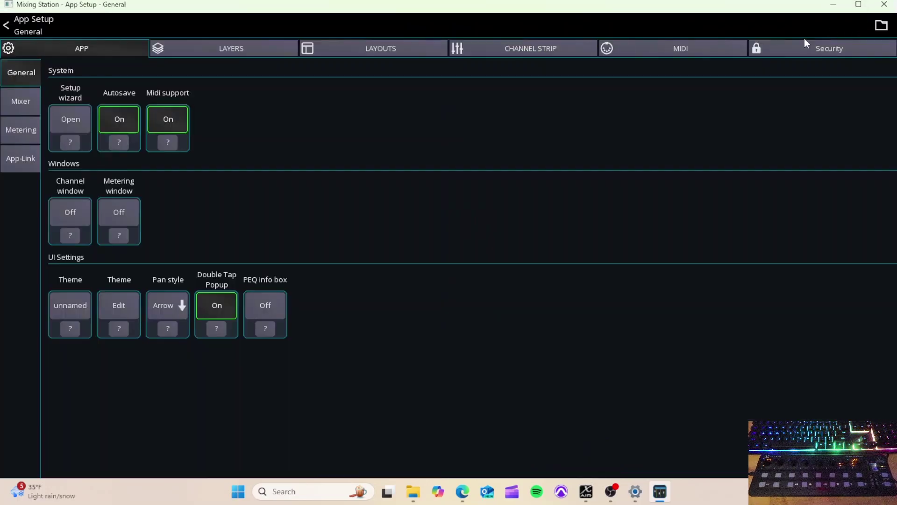
click(253, 46)
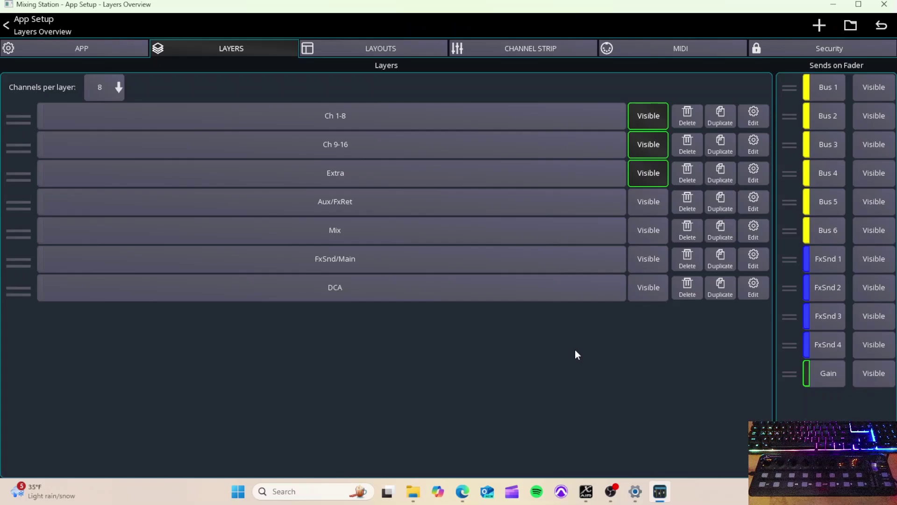
click(820, 26)
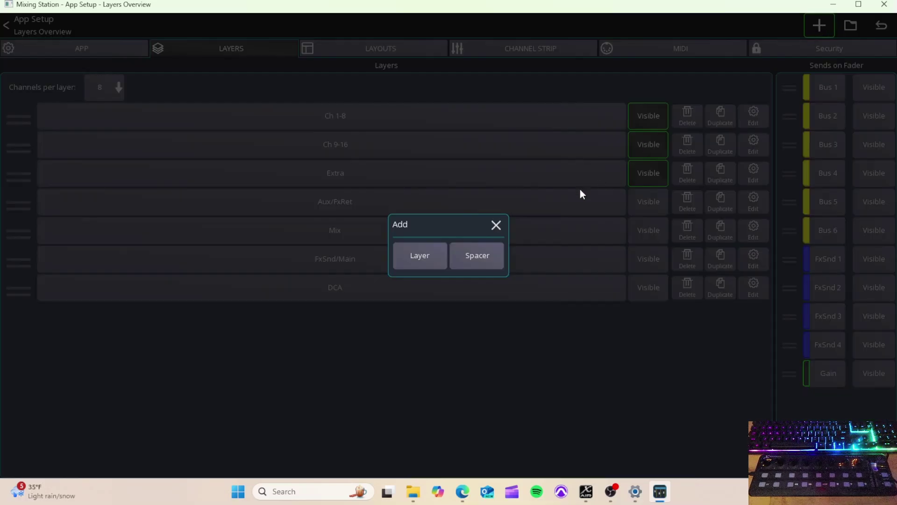
click(428, 262)
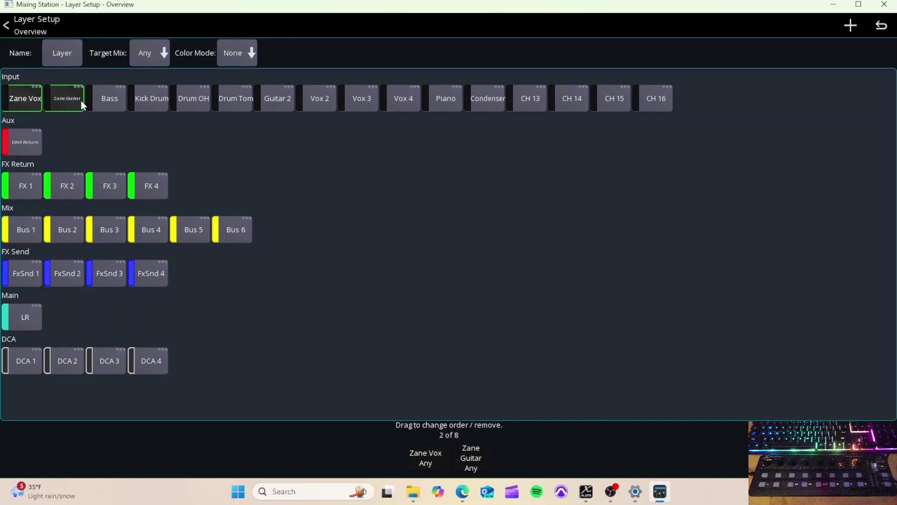
Step: Add Bass, Kick Drum, Drum OH, Drum Tom and the next input channel to Layer, then return to the mixer
click(150, 102)
click(177, 102)
click(221, 98)
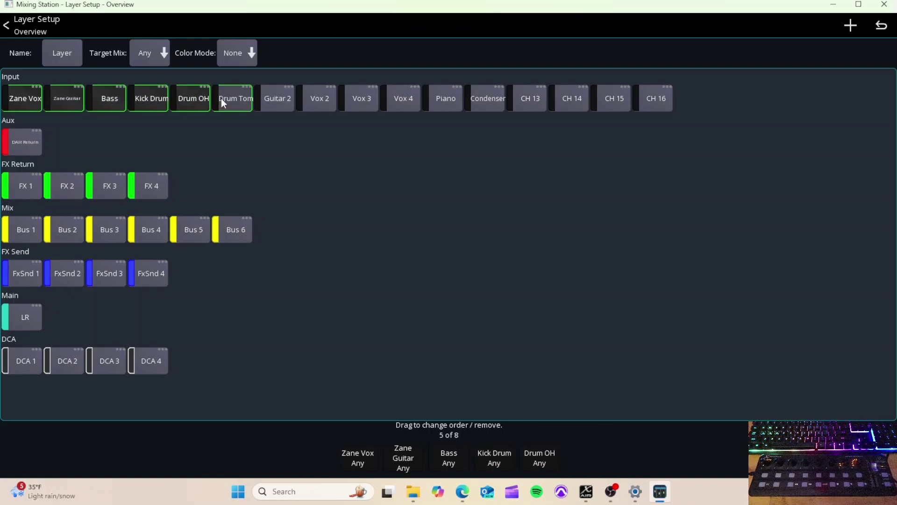
click(273, 99)
click(311, 100)
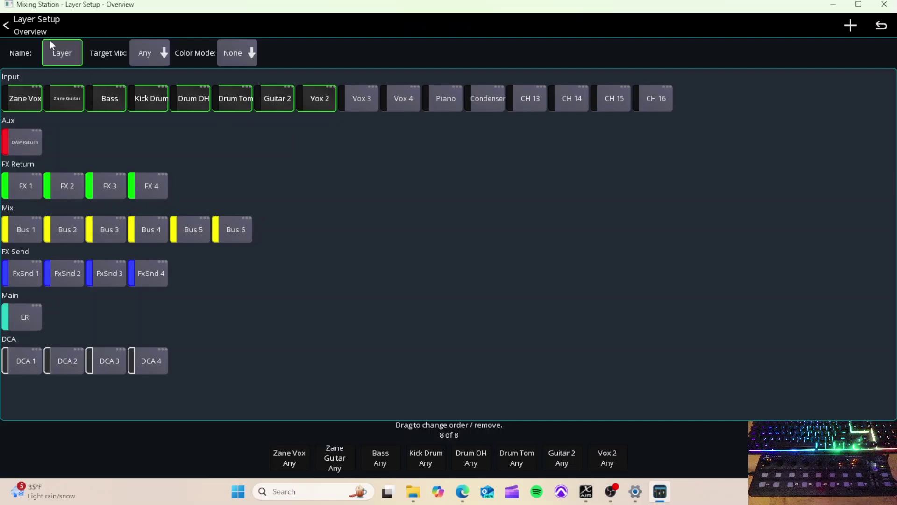
click(37, 29)
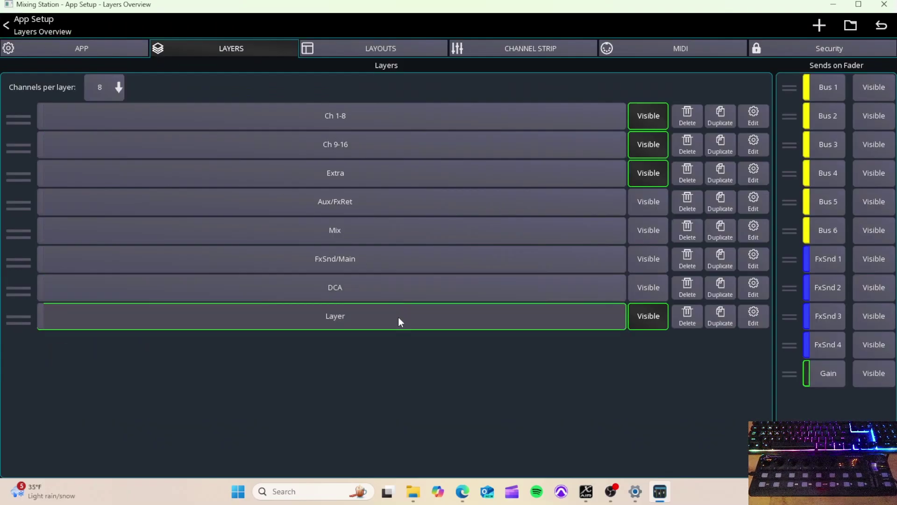
click(50, 28)
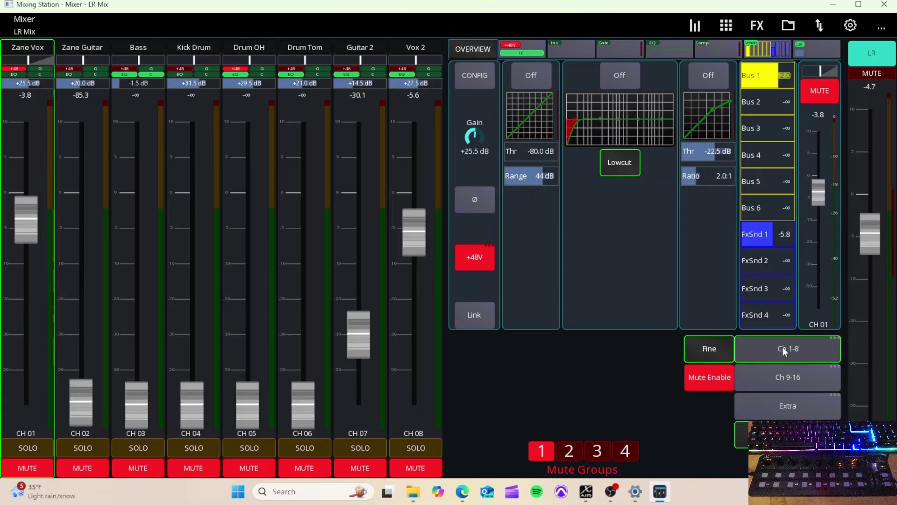
Step: Preview channels 9–16 and the custom Layer on the faders, then go to the layers overview
click(780, 373)
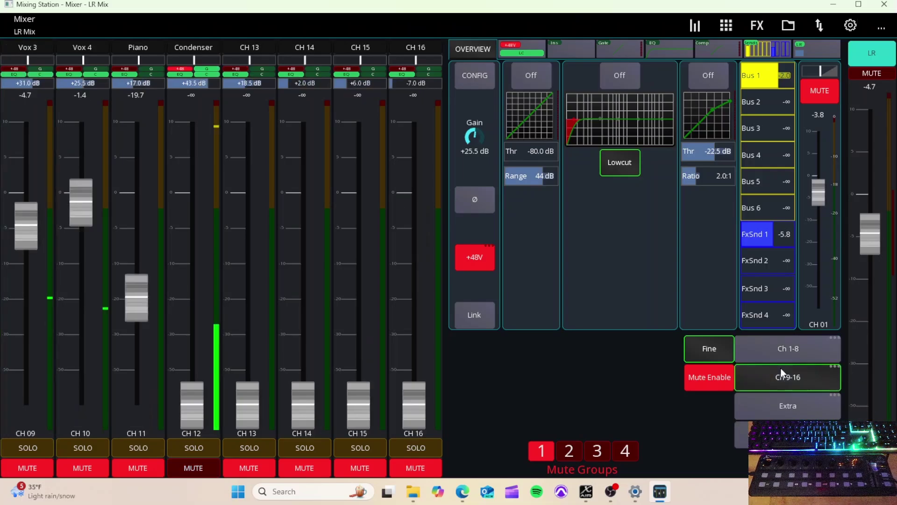
click(787, 435)
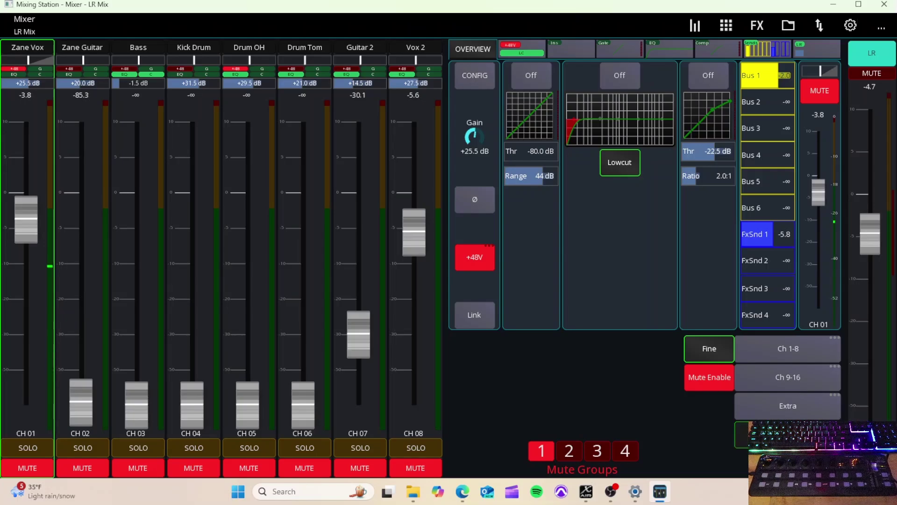
click(853, 26)
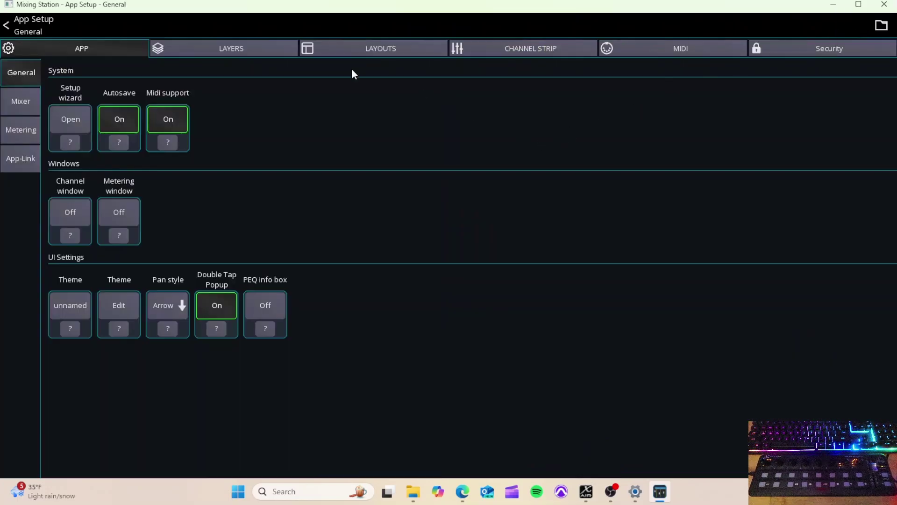
click(260, 49)
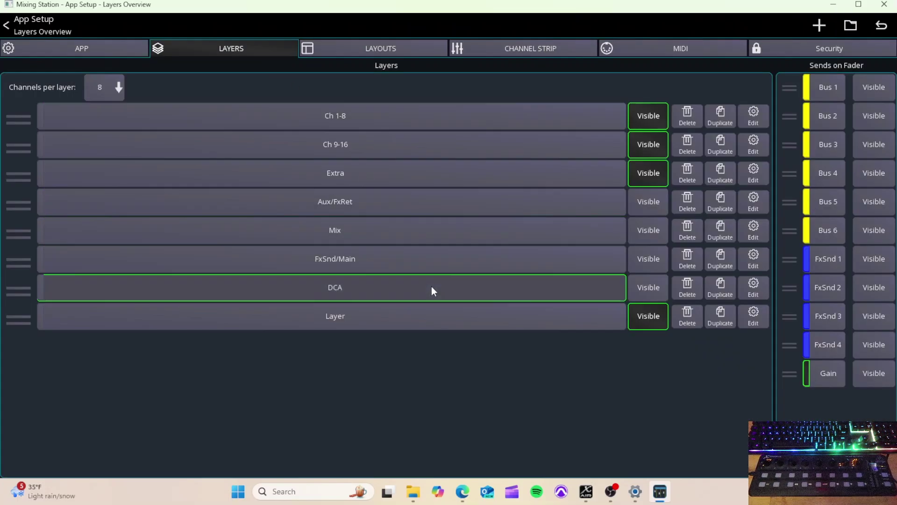
Step: Delete the custom layer named Layer and return to the mixer
click(687, 320)
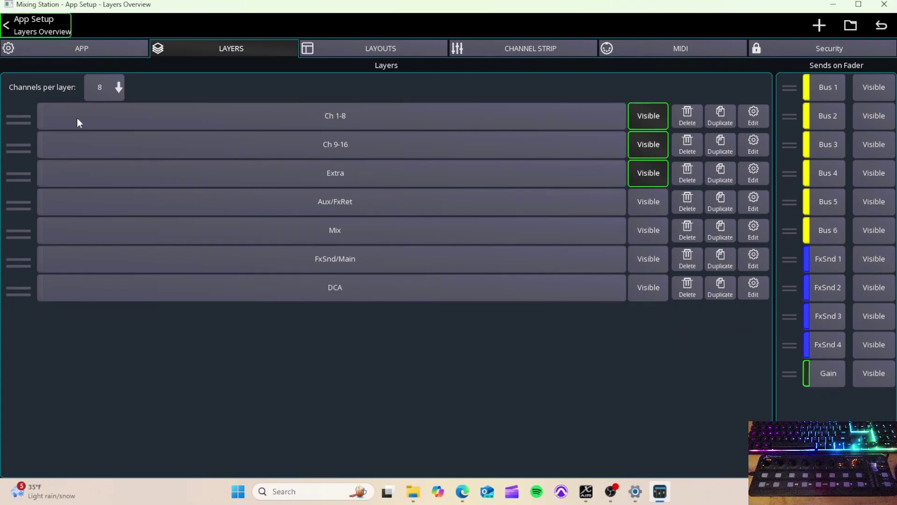
mouse_move(28, 291)
mouse_down()
mouse_move(26, 205)
mouse_move(28, 298)
mouse_up()
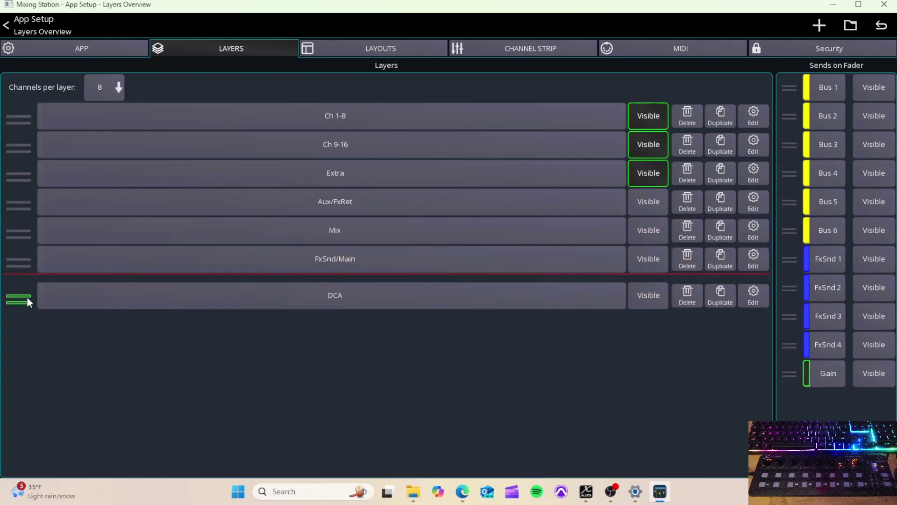
click(29, 30)
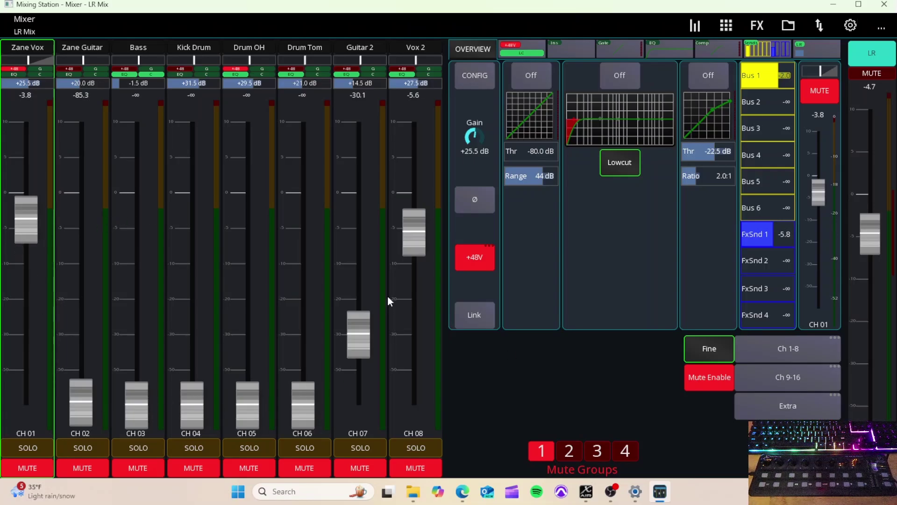
Step: Glance at the setup pages and the connected MIDI devices, returning to the mixer each time
click(849, 27)
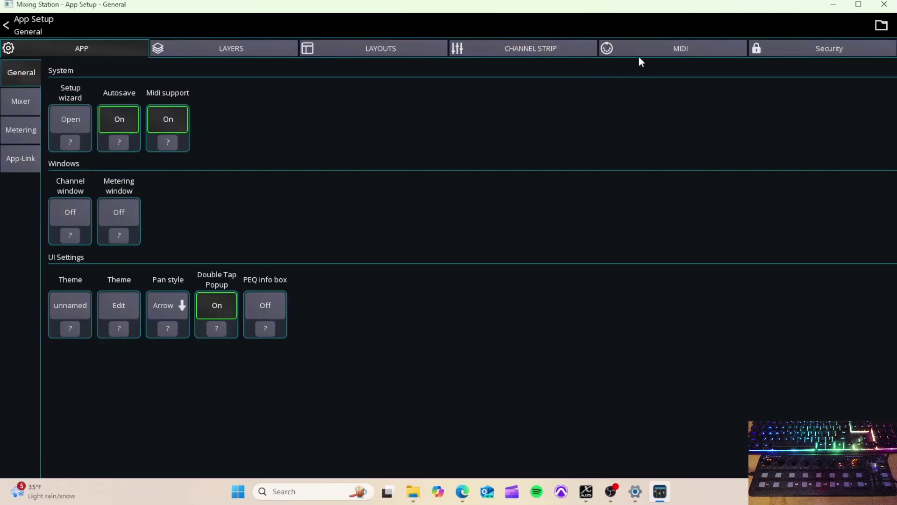
click(27, 31)
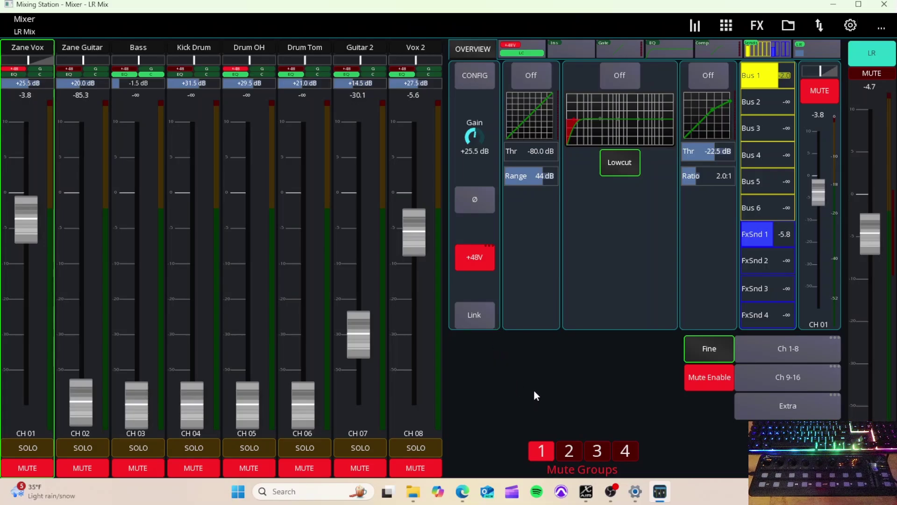
click(850, 26)
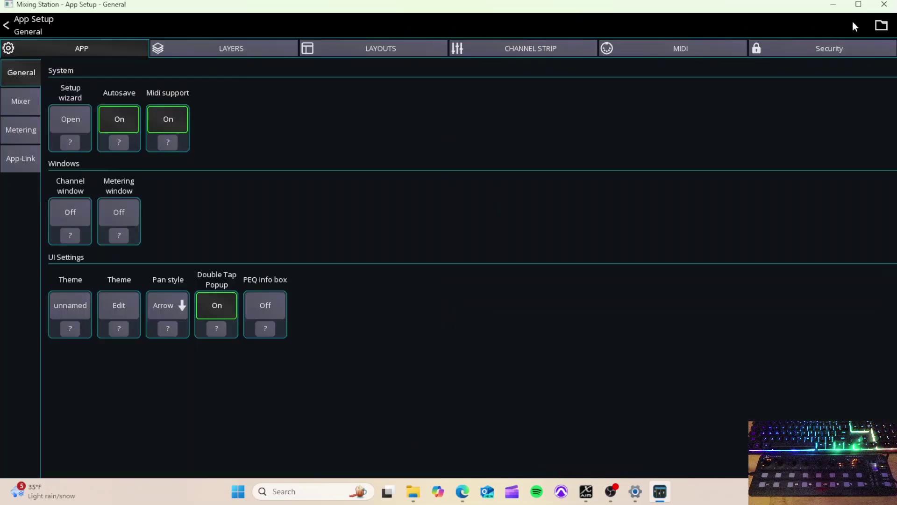
click(692, 47)
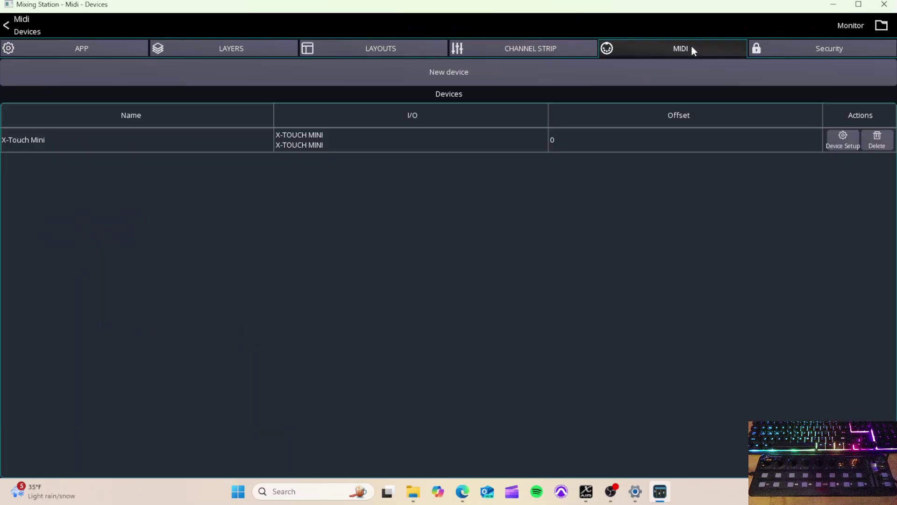
click(22, 22)
Step: Read and dismiss the MIDI support help, then view the MIDI Devices list with the X-Touch Mini
click(846, 27)
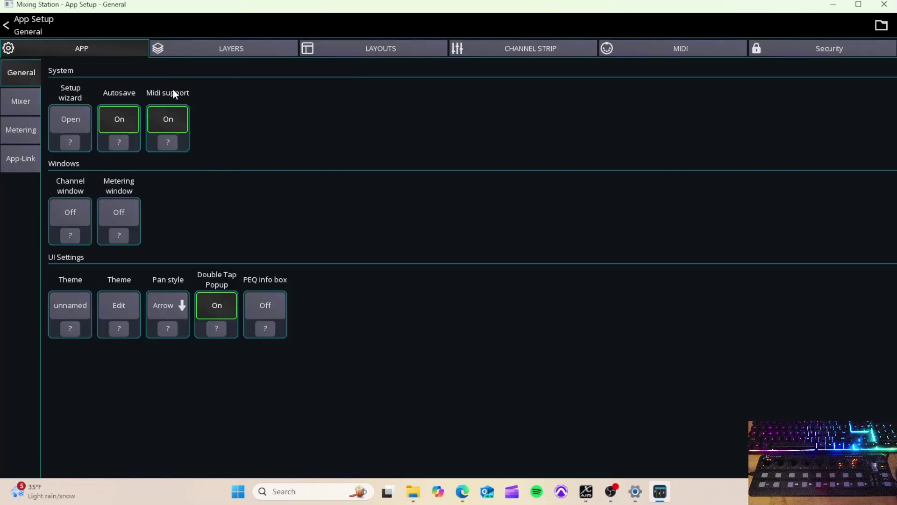
click(168, 142)
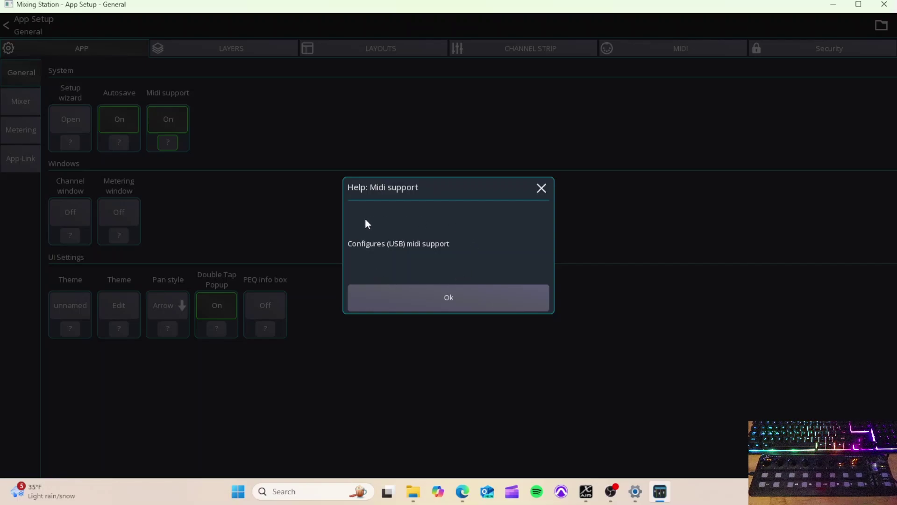
click(450, 300)
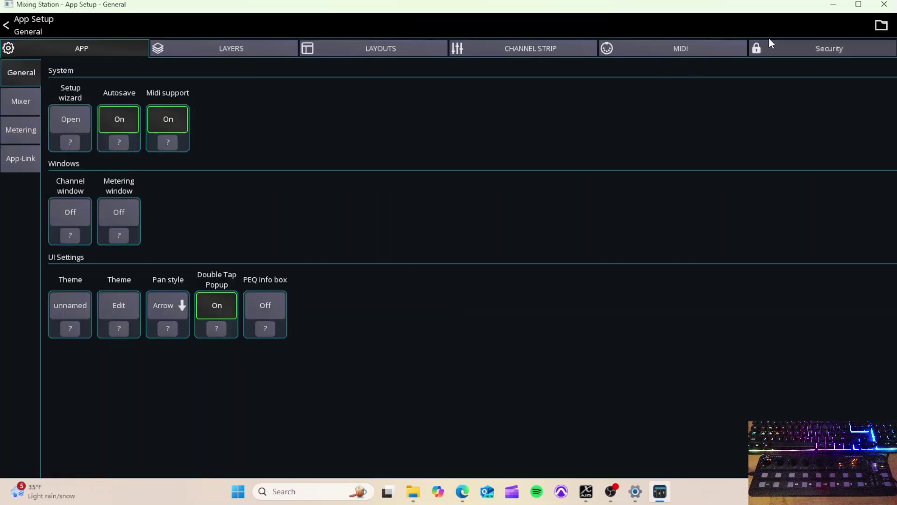
click(642, 49)
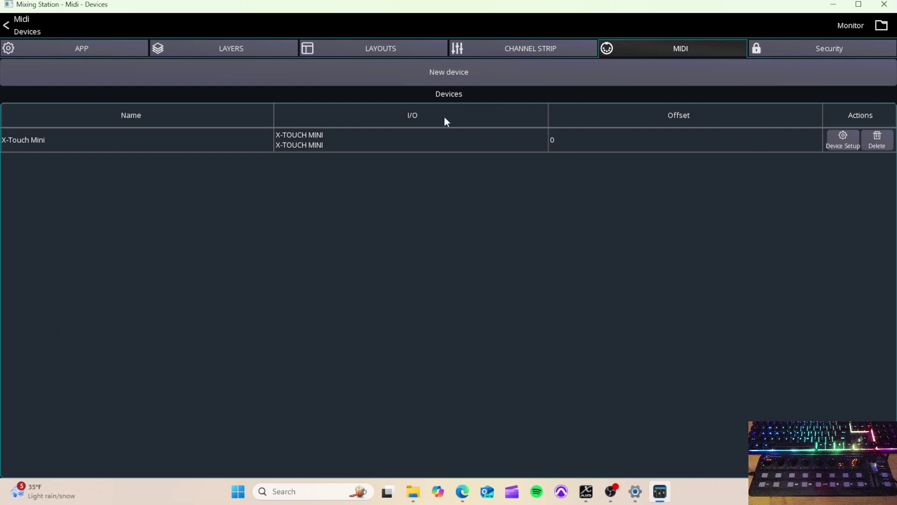
Step: Try a new MIDI device with Mackie Control (MCU), check its input ports, then discard it
click(469, 78)
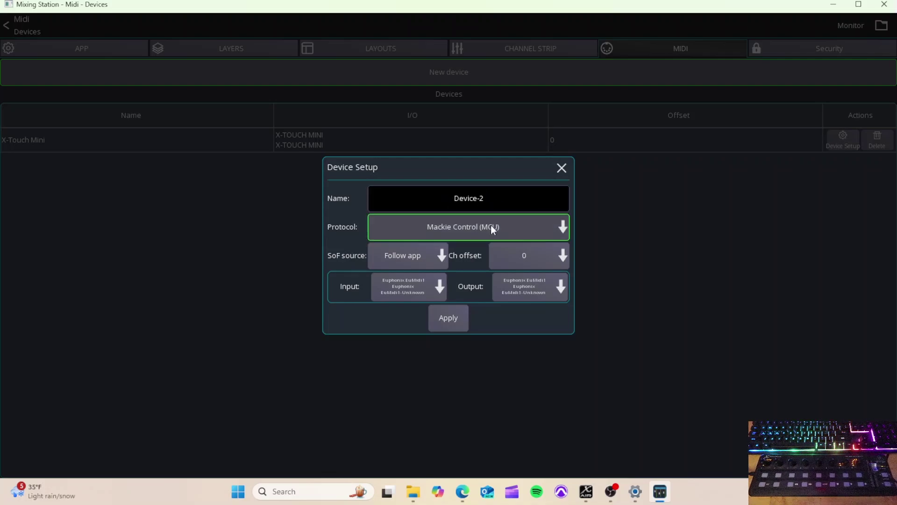
click(540, 228)
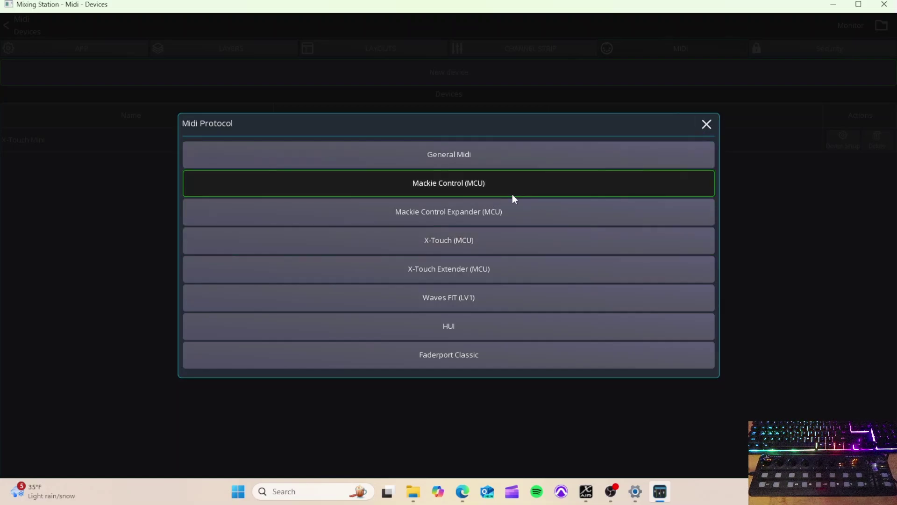
click(710, 126)
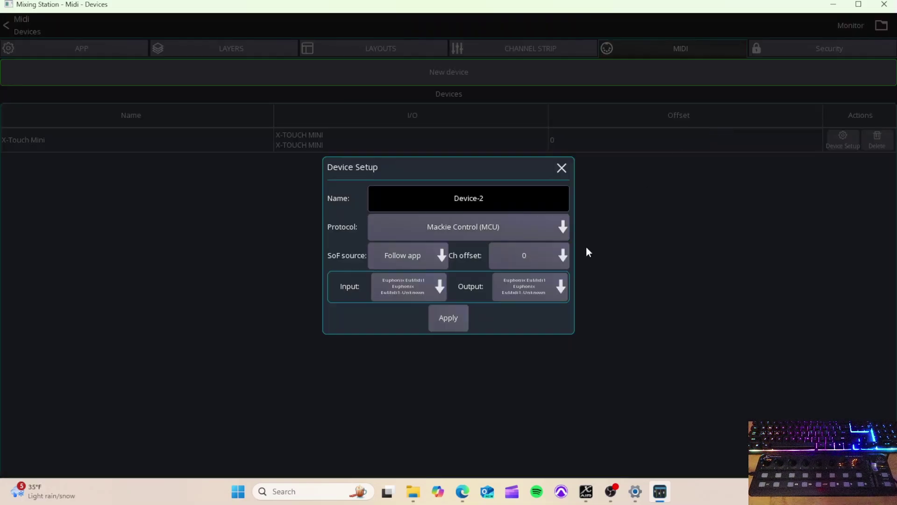
click(419, 287)
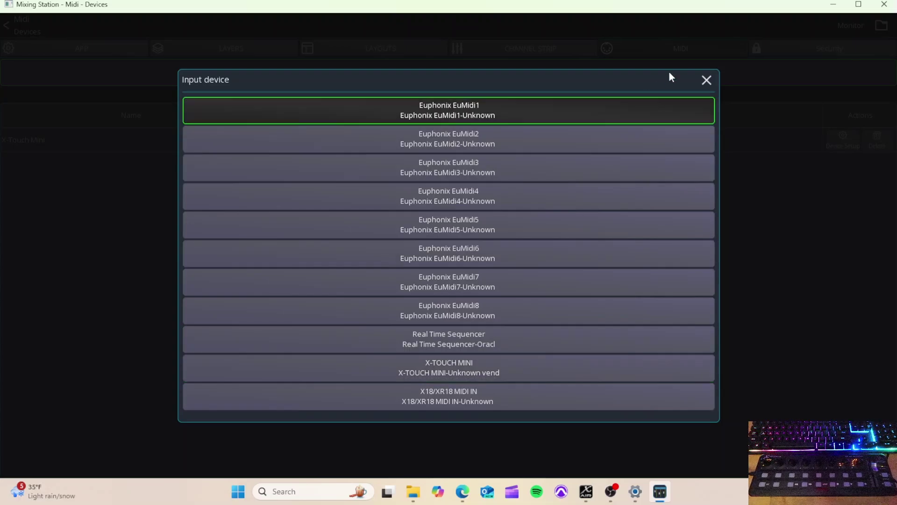
click(705, 80)
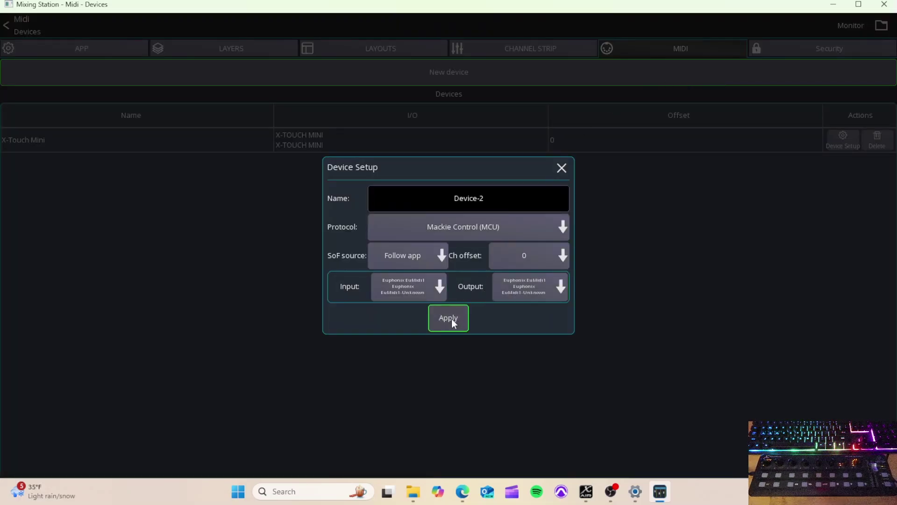
click(560, 167)
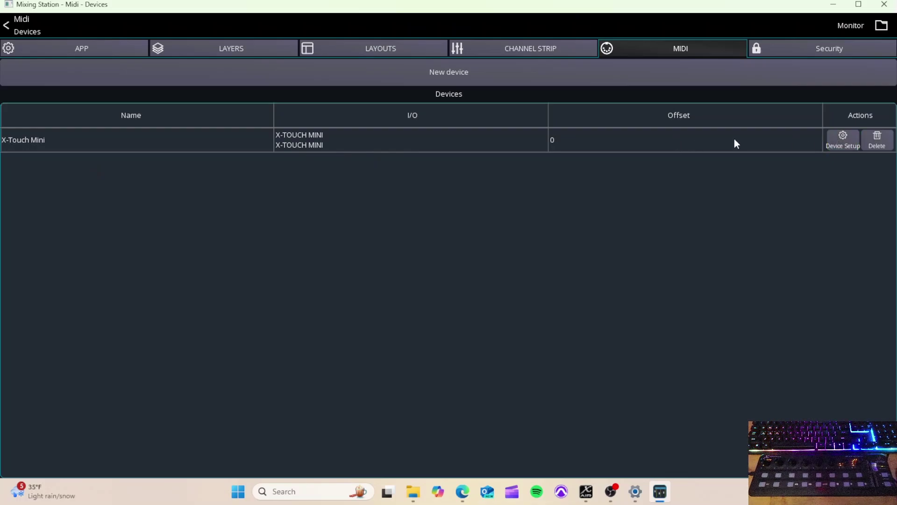
click(839, 142)
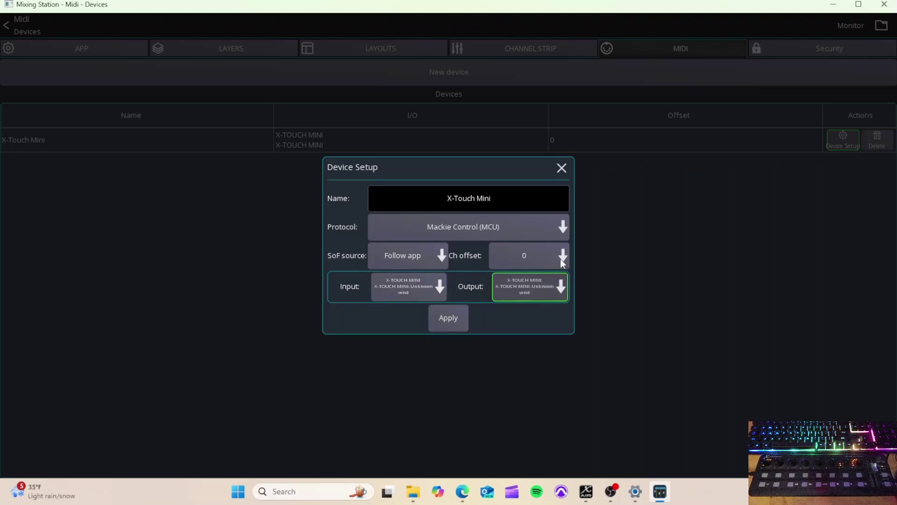
click(562, 169)
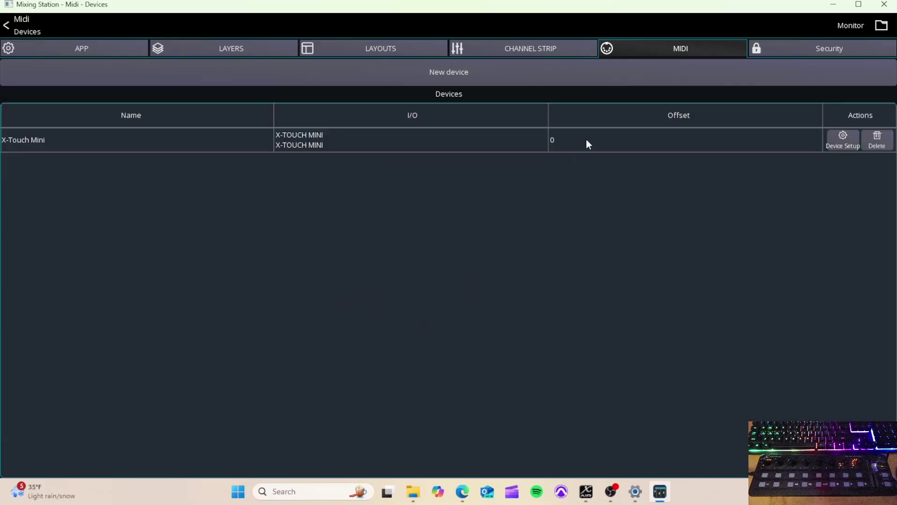
click(587, 140)
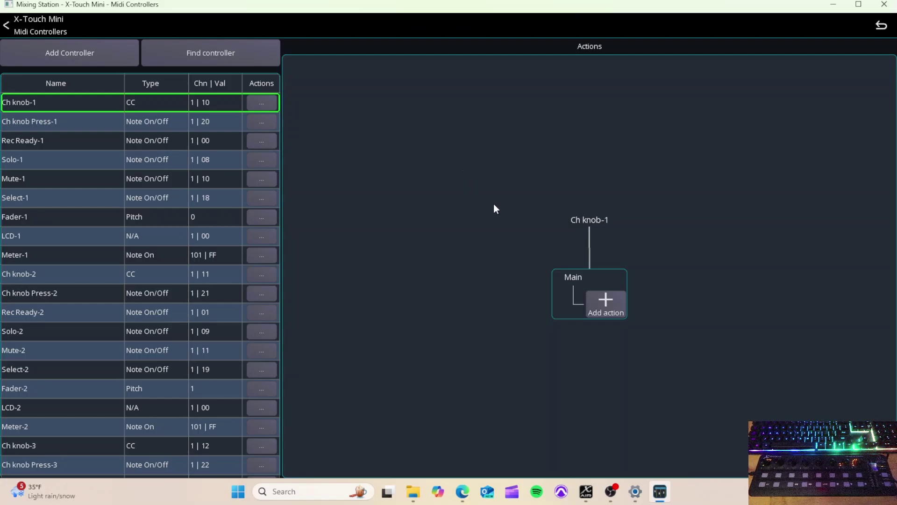
Step: Turn on Find controller and move the X-Touch Mini's first knob to select Ch knob-1
scroll(26, 198, down, 6)
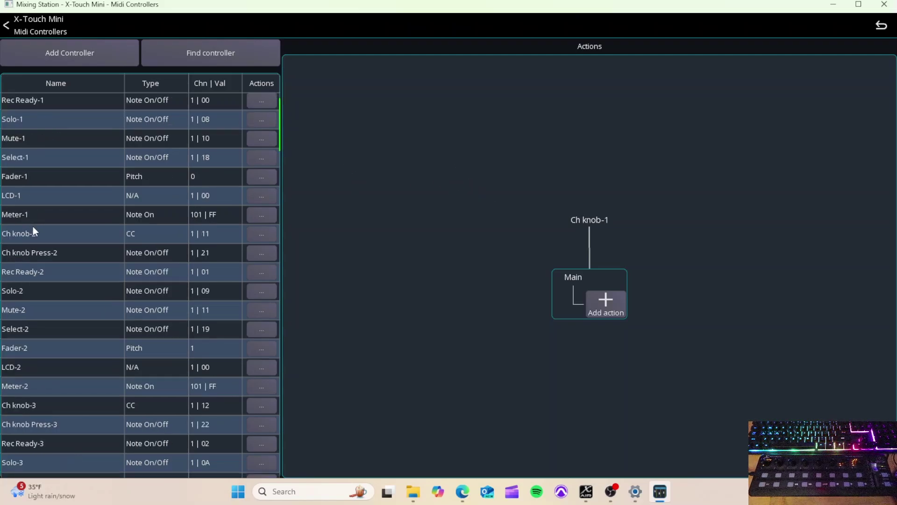
scroll(53, 279, up, 6)
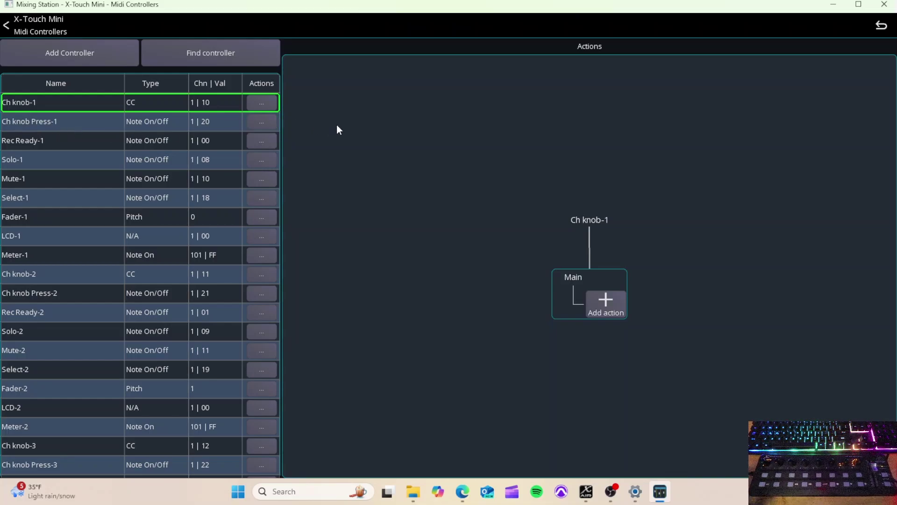
click(229, 54)
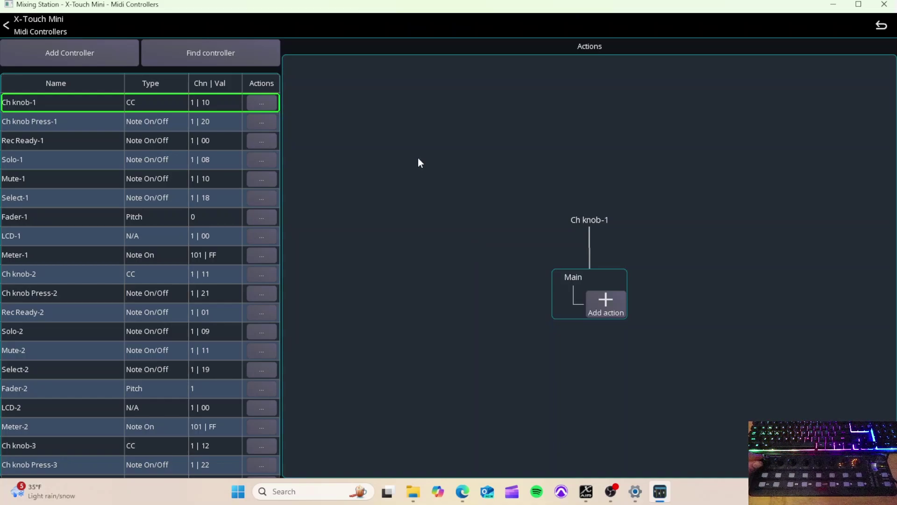
click(239, 62)
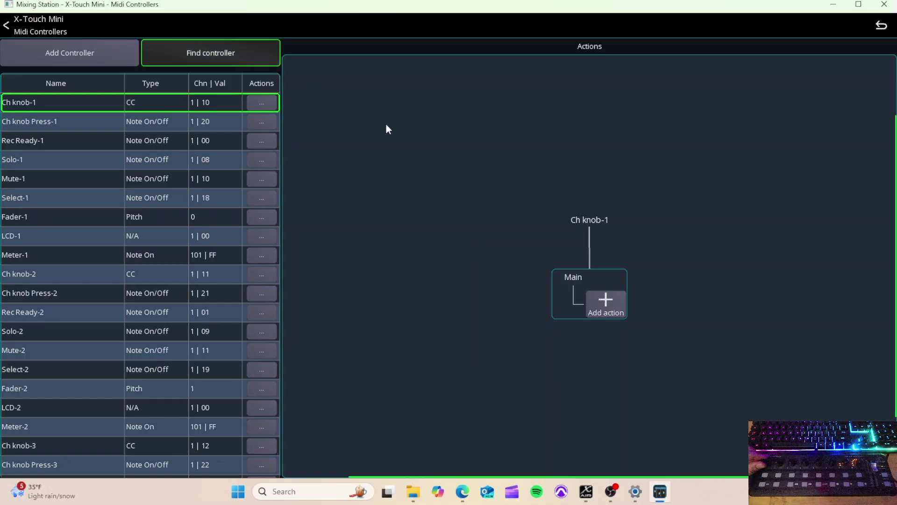
Step: Give Ch knob-1 a Current layer action at Offset 0 controlling the Main channel Fader
click(600, 299)
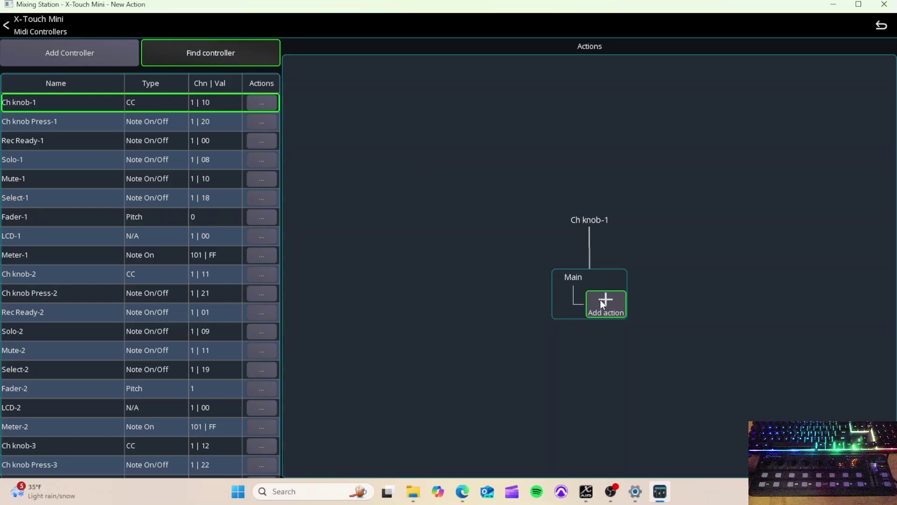
click(452, 80)
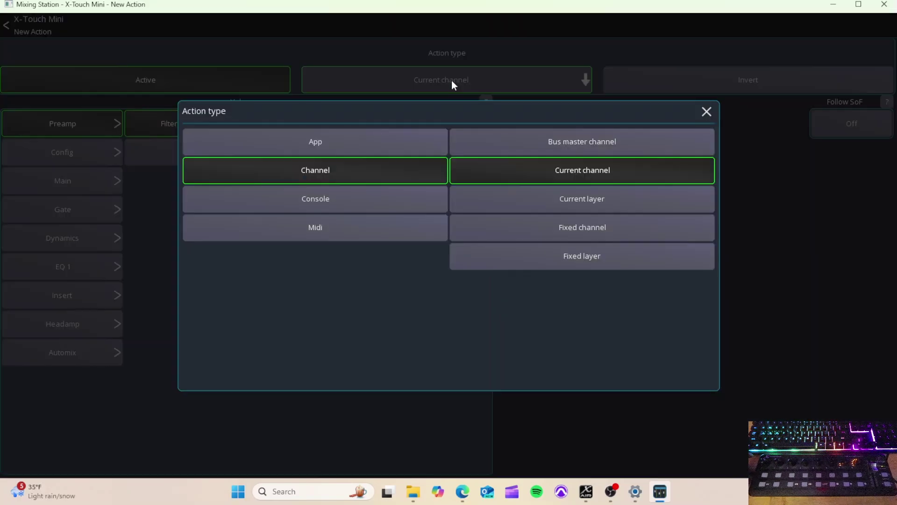
click(553, 201)
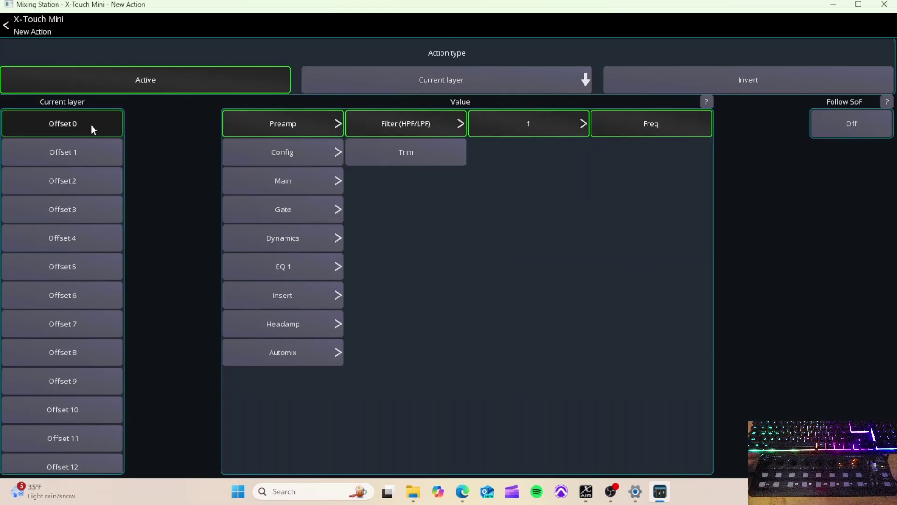
click(88, 215)
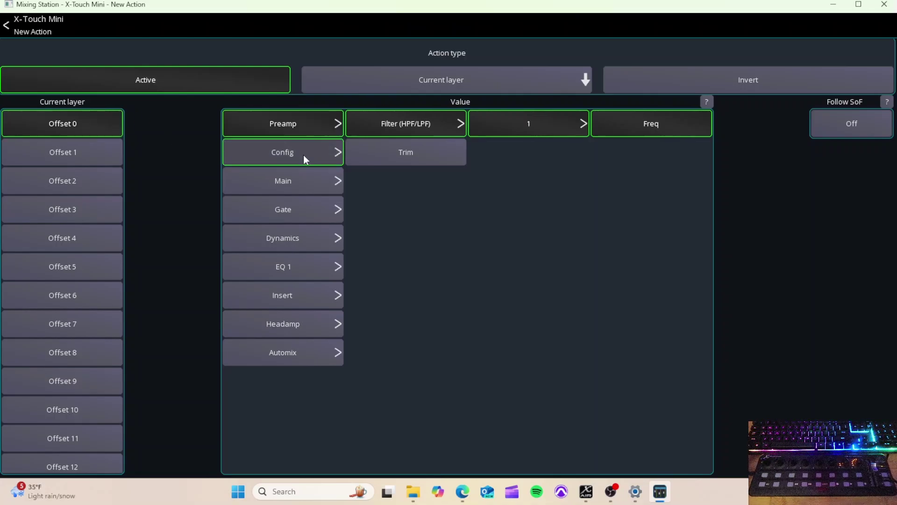
click(302, 182)
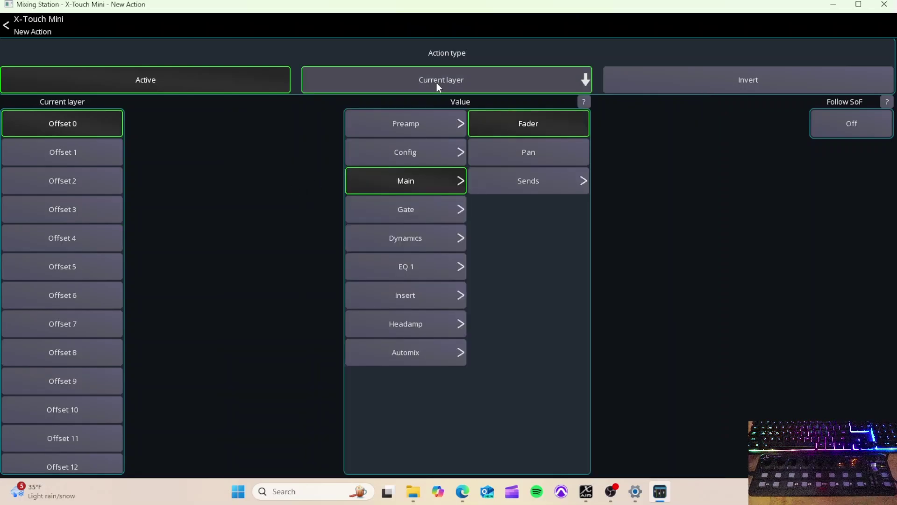
click(44, 31)
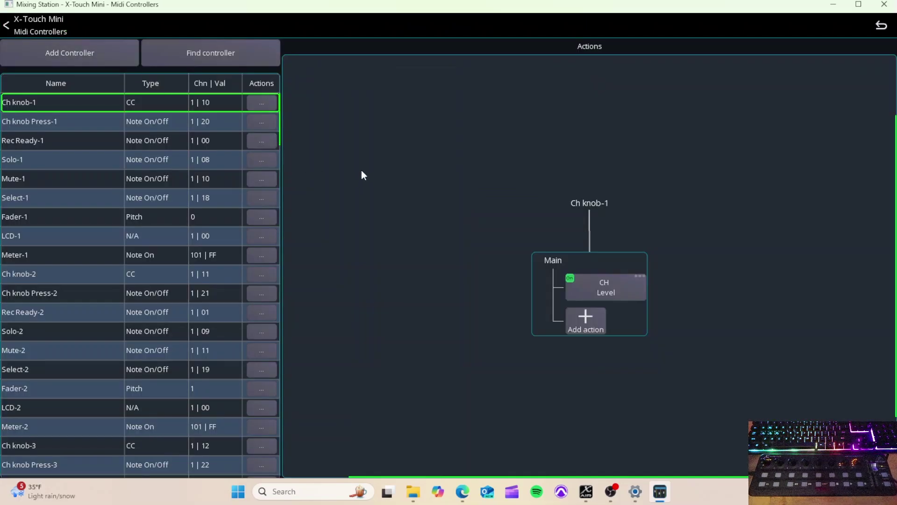
Step: Copy Ch knob-1's CH Level action and detect Ch knob-2 from the hardware
click(591, 282)
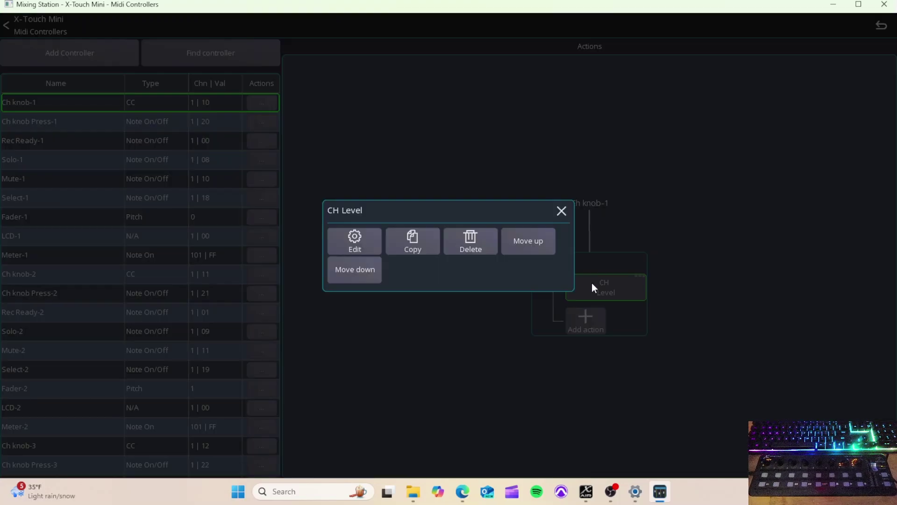
click(429, 243)
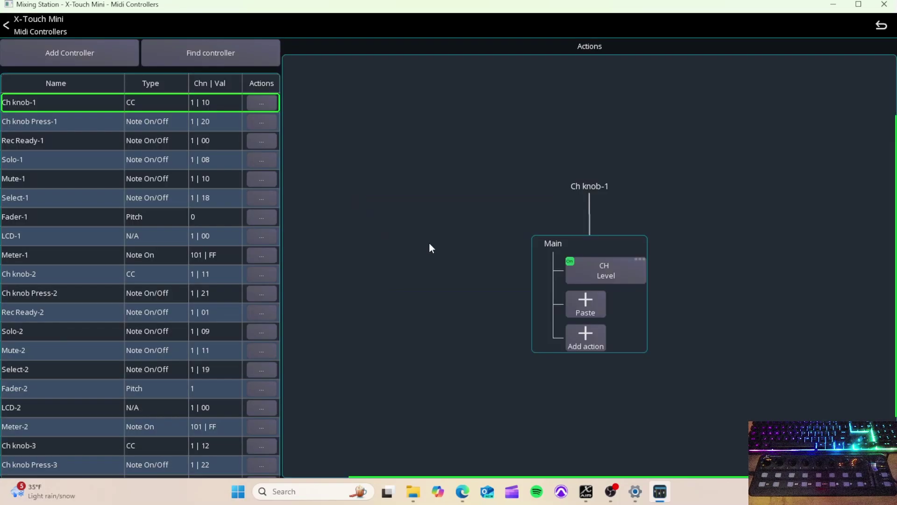
click(250, 62)
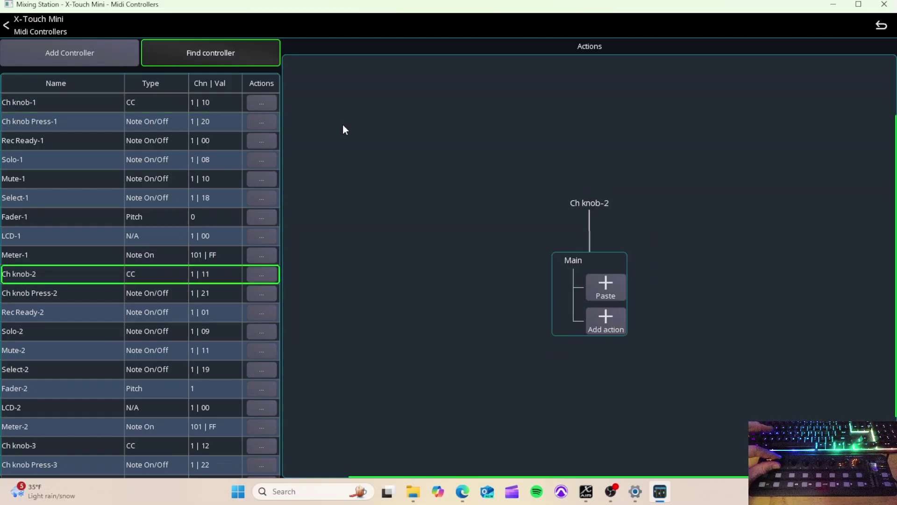
Step: Paste the CH Level action onto Ch knob-2 and set it to Offset 1
click(607, 291)
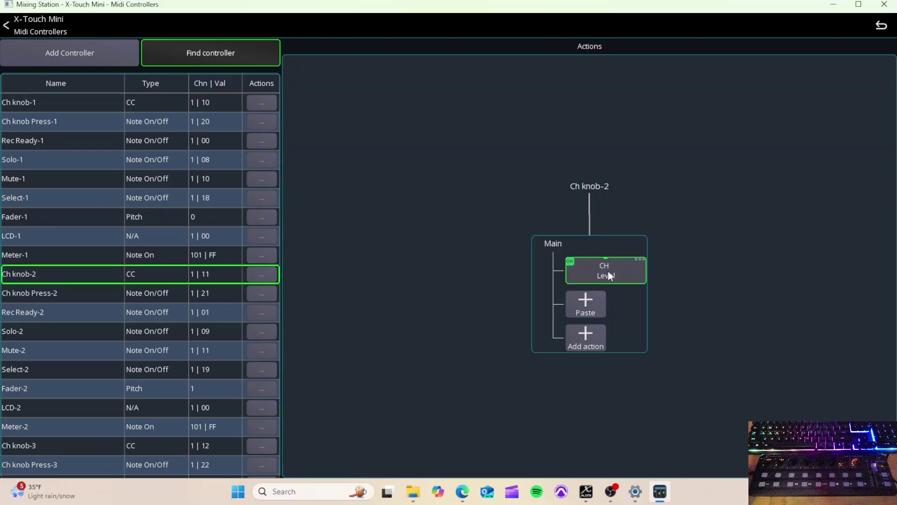
click(608, 272)
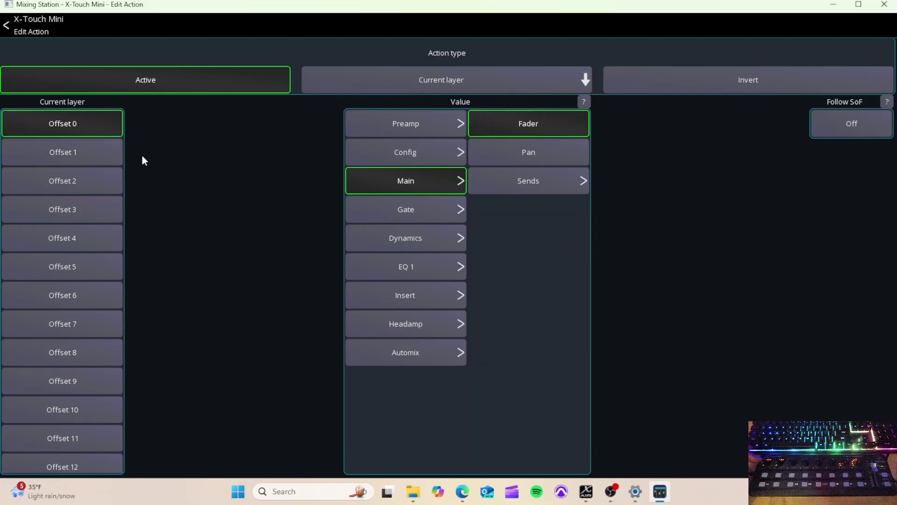
click(108, 152)
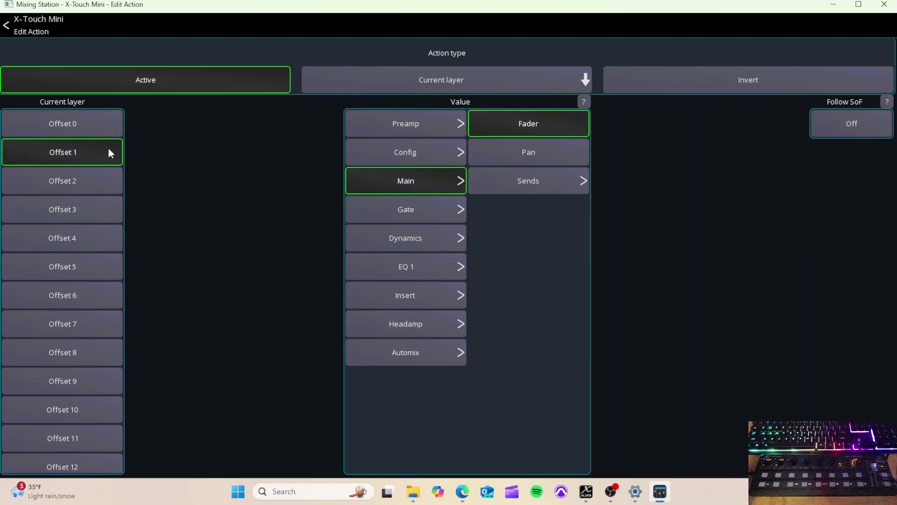
click(34, 33)
Step: Detect Ch knob-3, paste the CH Level action and set it to Offset 2
click(184, 58)
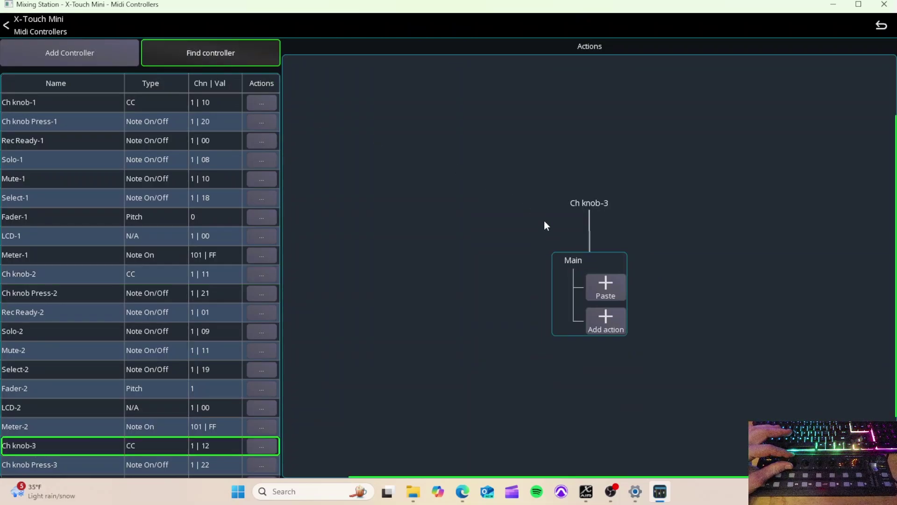
click(600, 294)
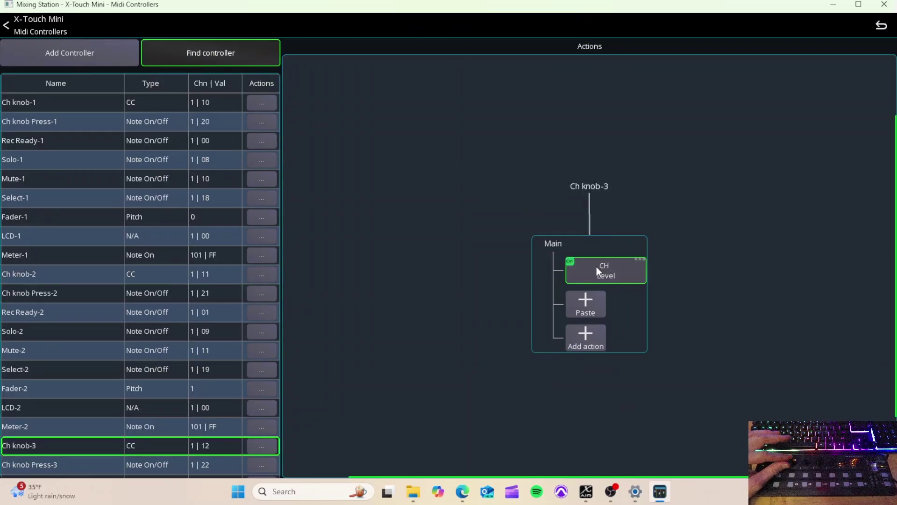
click(597, 267)
click(101, 176)
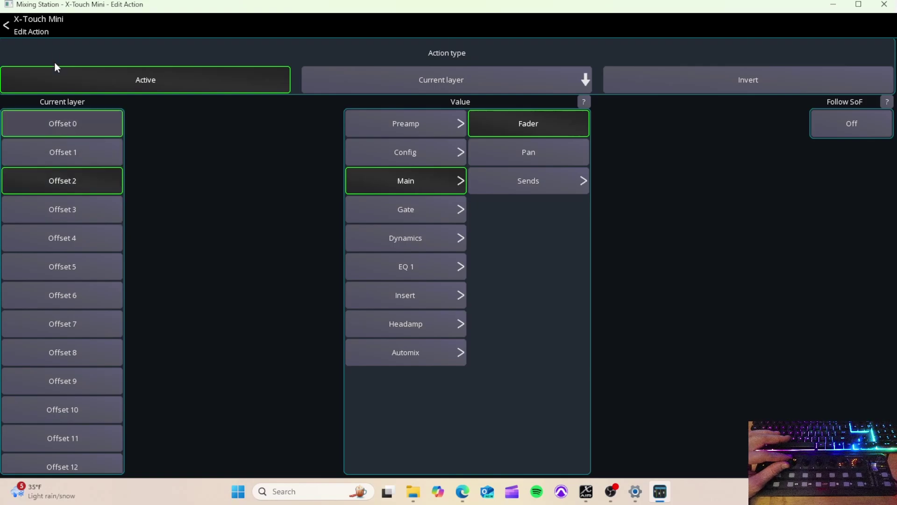
click(45, 30)
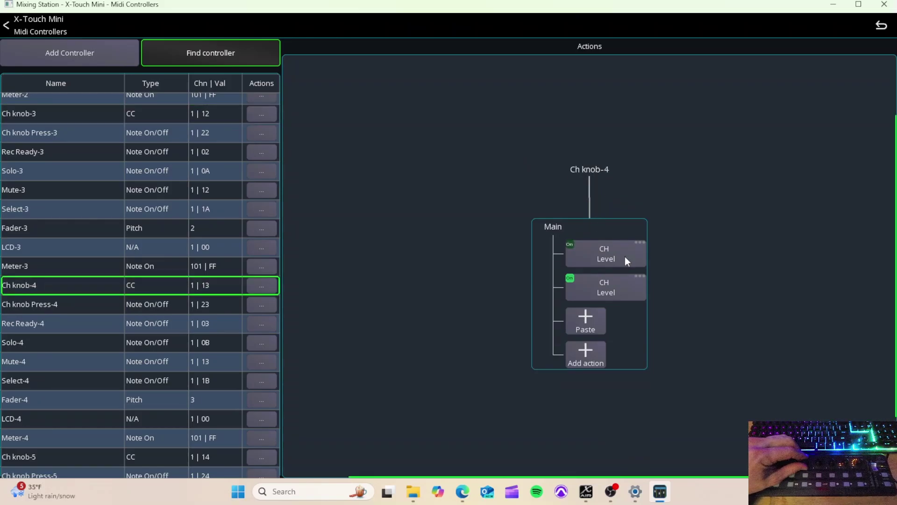
Step: Delete both duplicate CH Level actions from Ch knob-4
click(603, 256)
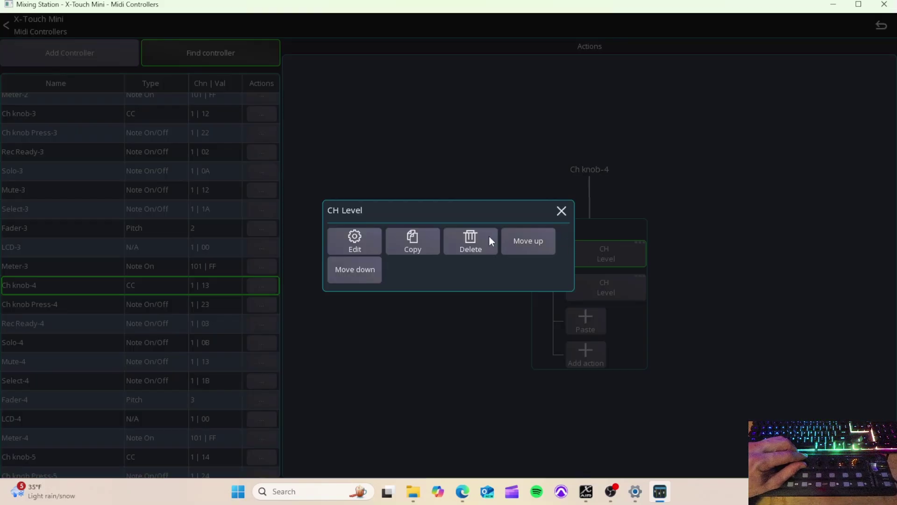
click(470, 236)
click(583, 260)
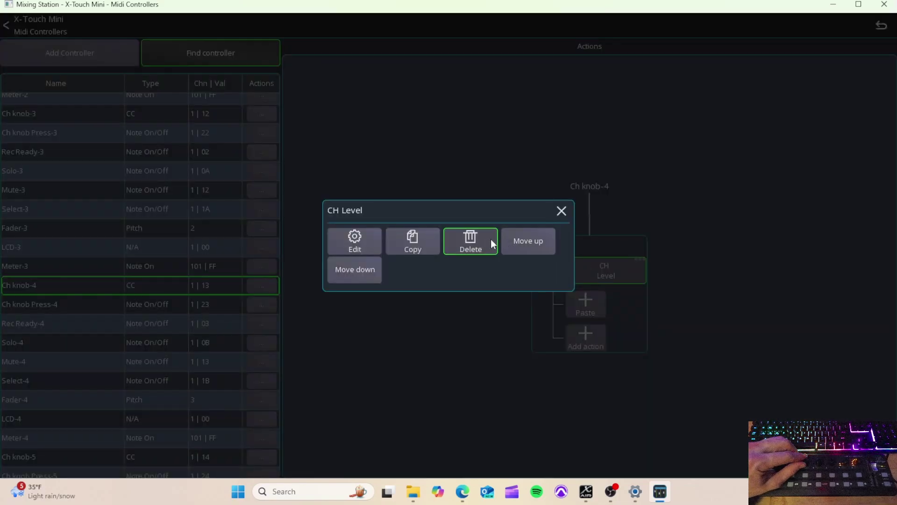
click(491, 239)
Step: Restore a single CH Level action on Ch knob-4 and set it to Offset 3
key(ctrl+z)
click(593, 274)
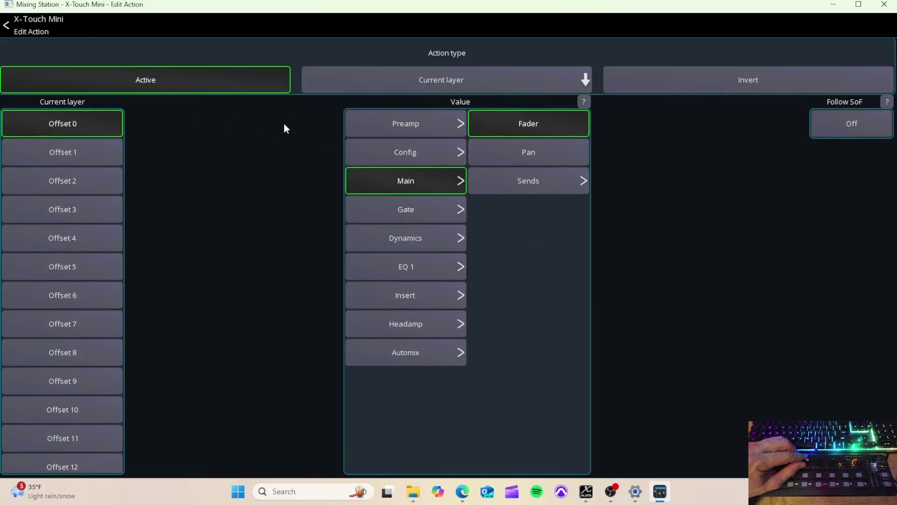
click(86, 212)
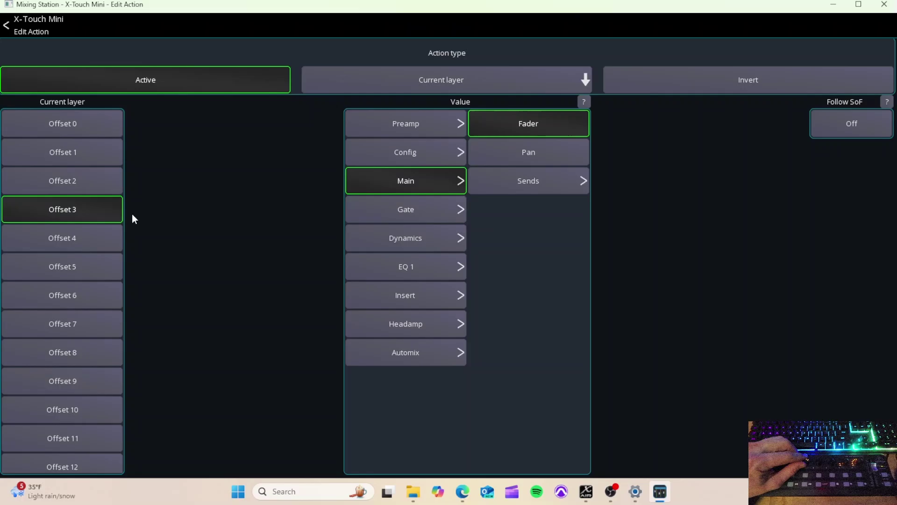
click(57, 27)
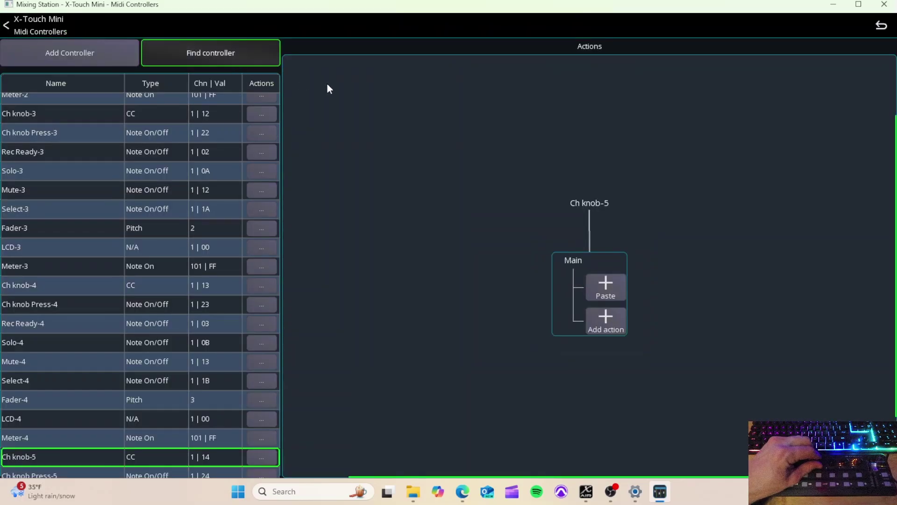
Step: Paste CH Level actions onto Ch knob-5 and knob-6 with Offsets 4 and 5
click(602, 281)
click(586, 264)
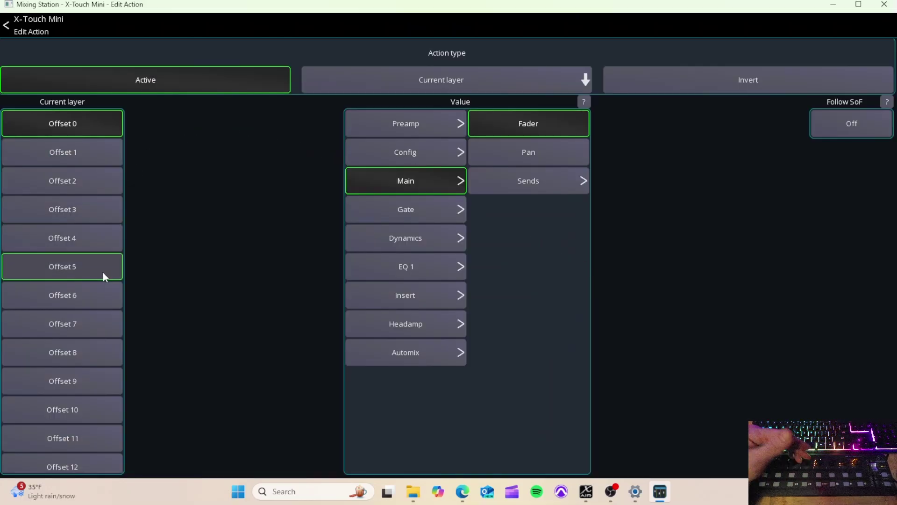
click(98, 240)
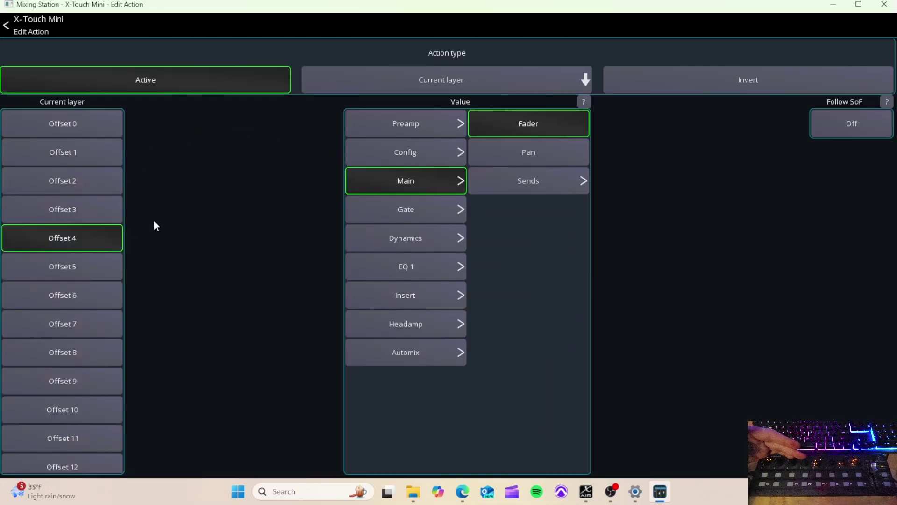
click(34, 31)
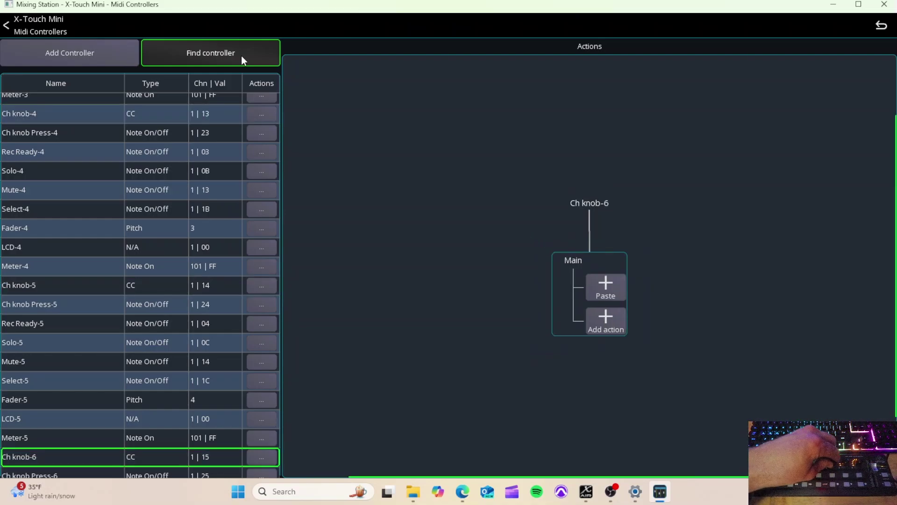
click(605, 282)
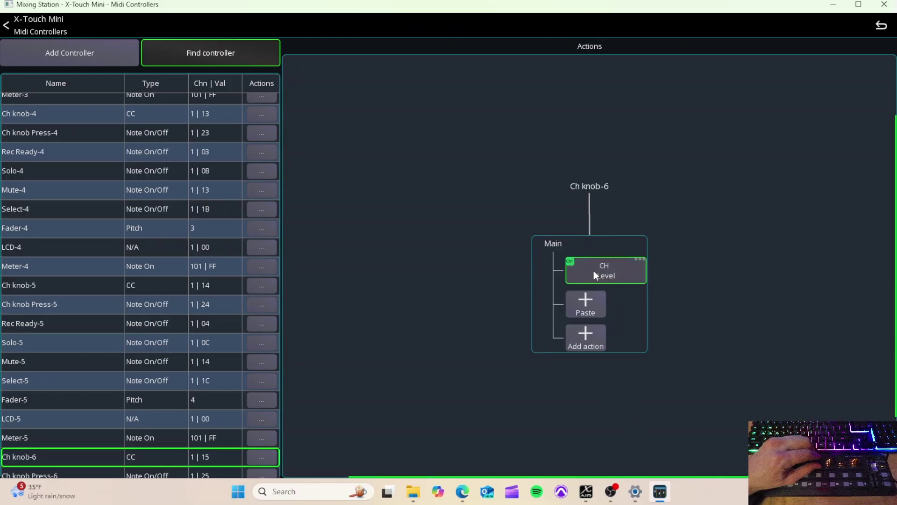
click(591, 278)
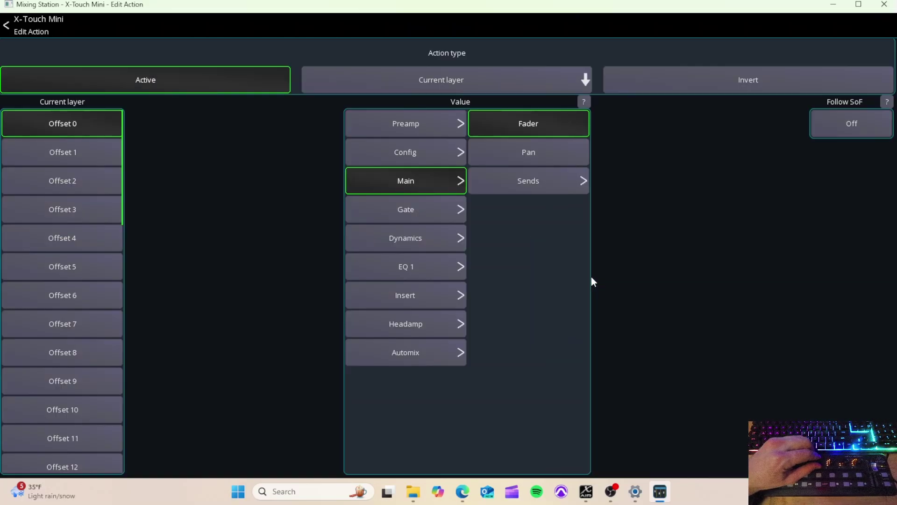
click(83, 266)
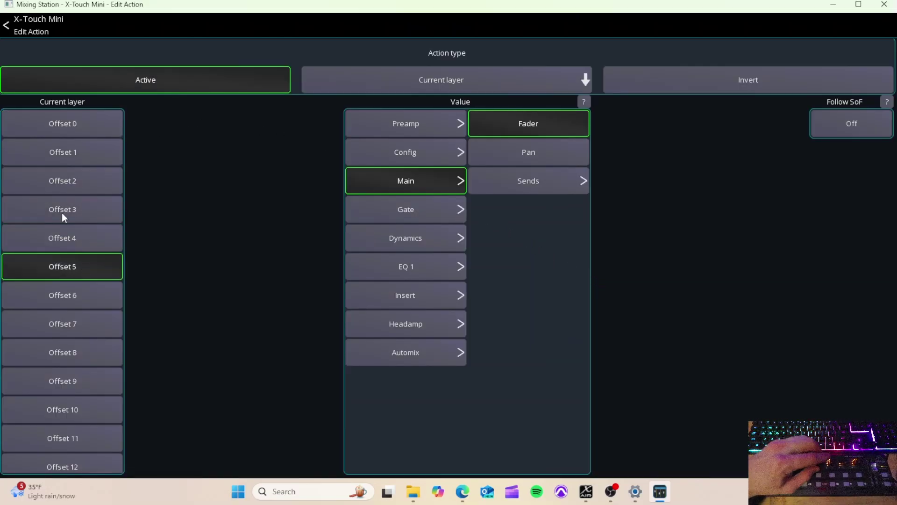
click(36, 26)
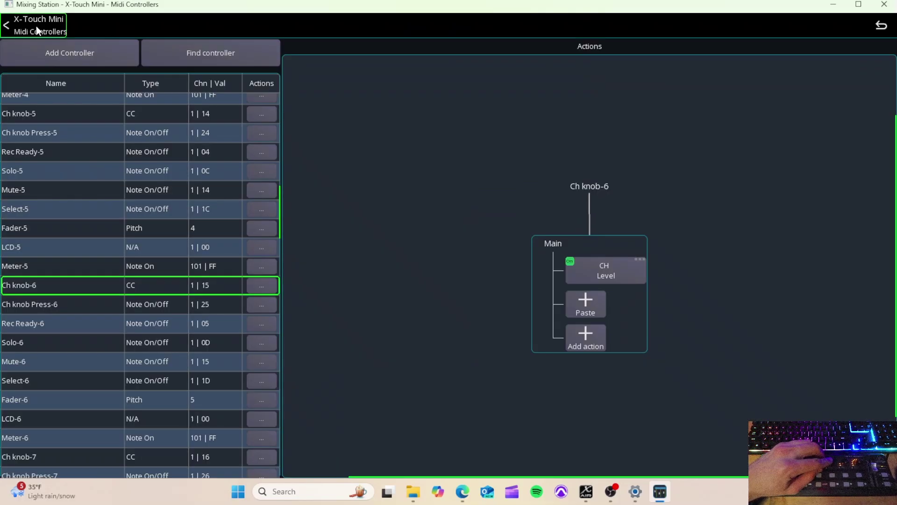
Step: Paste CH Level actions onto Ch knob-7 and knob-8 with Offsets 6 and 7
click(212, 56)
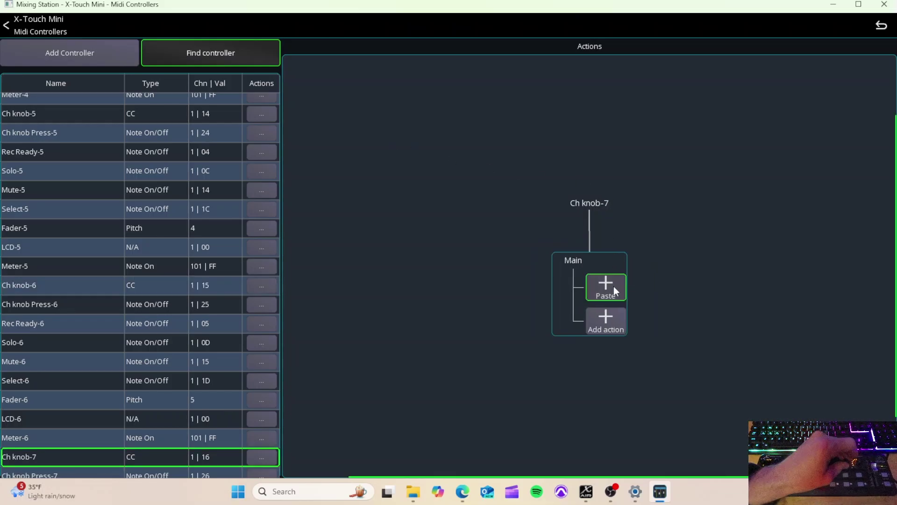
click(614, 290)
click(595, 274)
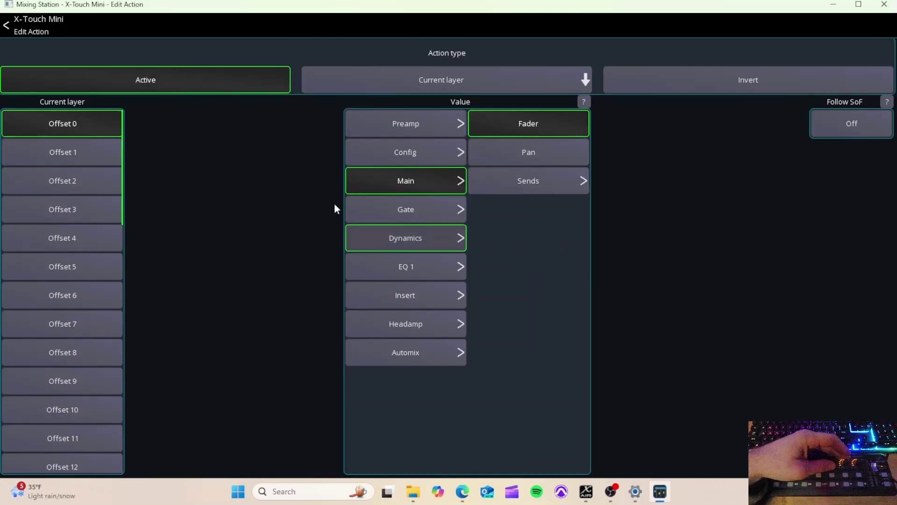
click(67, 304)
click(27, 33)
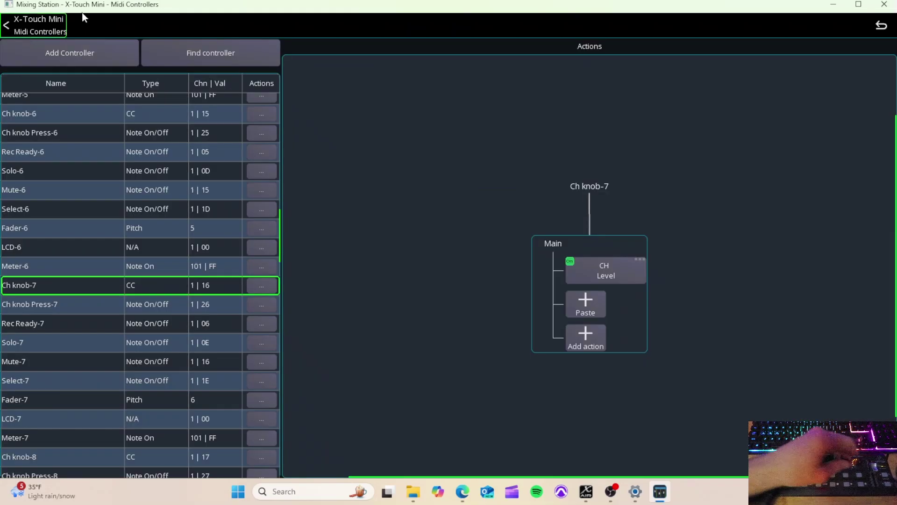
click(244, 55)
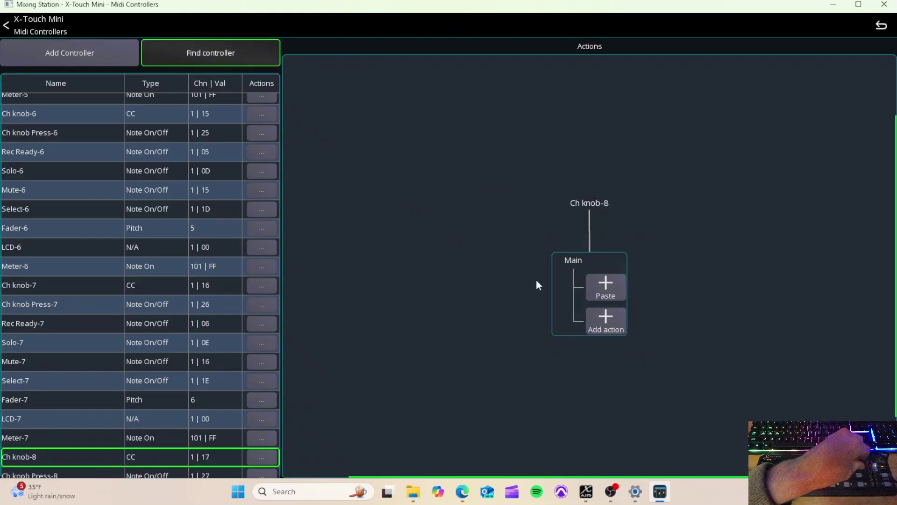
click(591, 271)
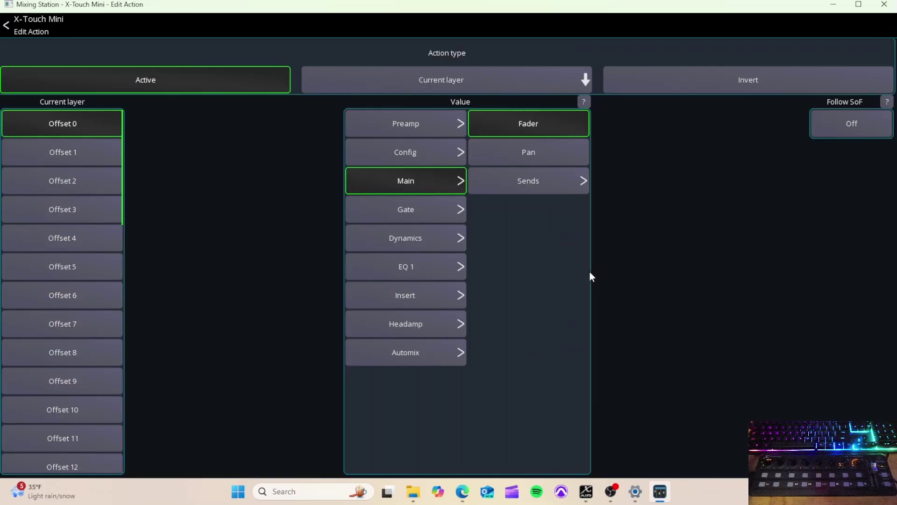
click(100, 323)
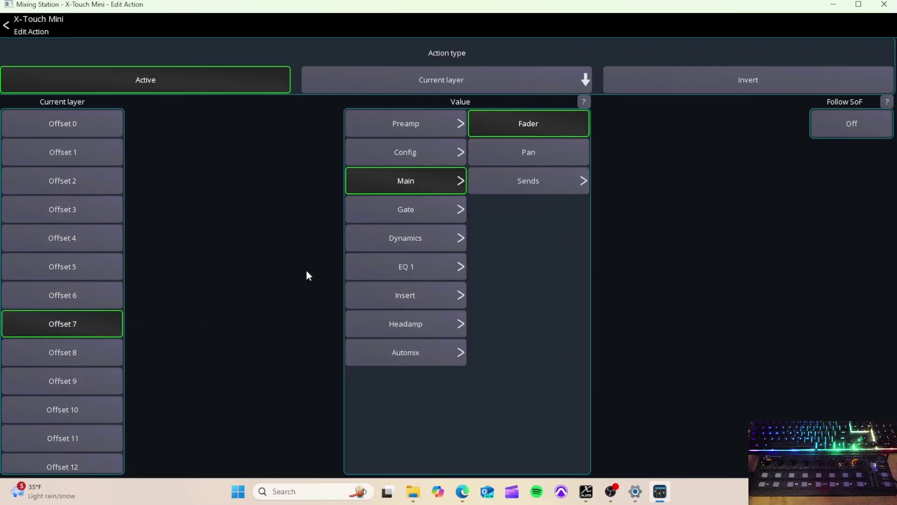
click(33, 29)
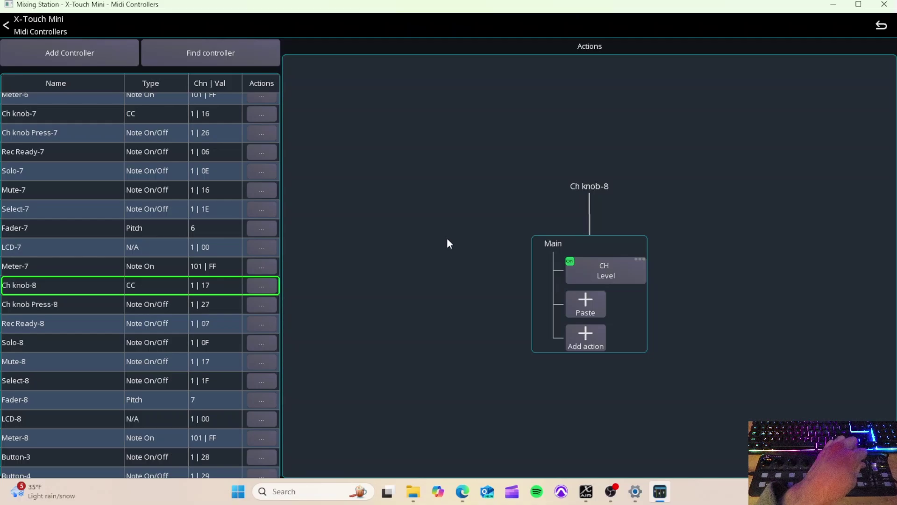
click(210, 55)
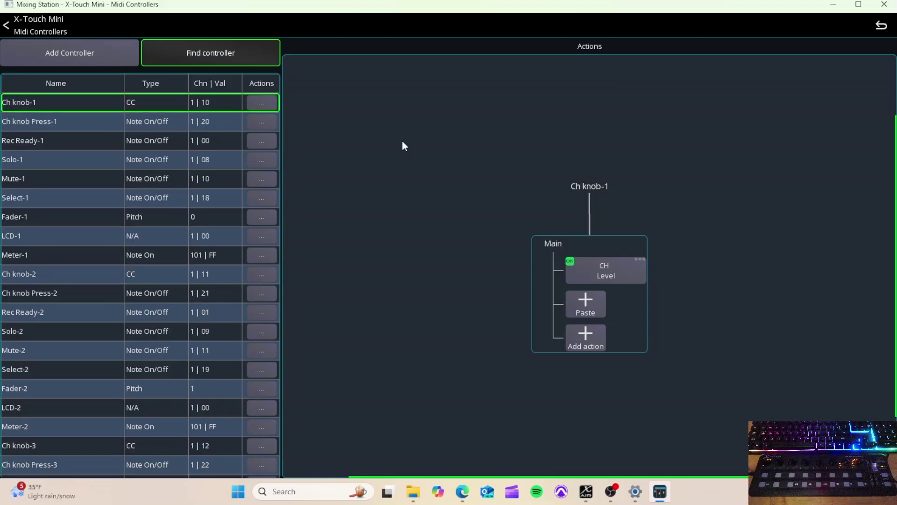
Step: Back out through Midi Controllers and MIDI Devices to the LR Mix mixer view
click(53, 26)
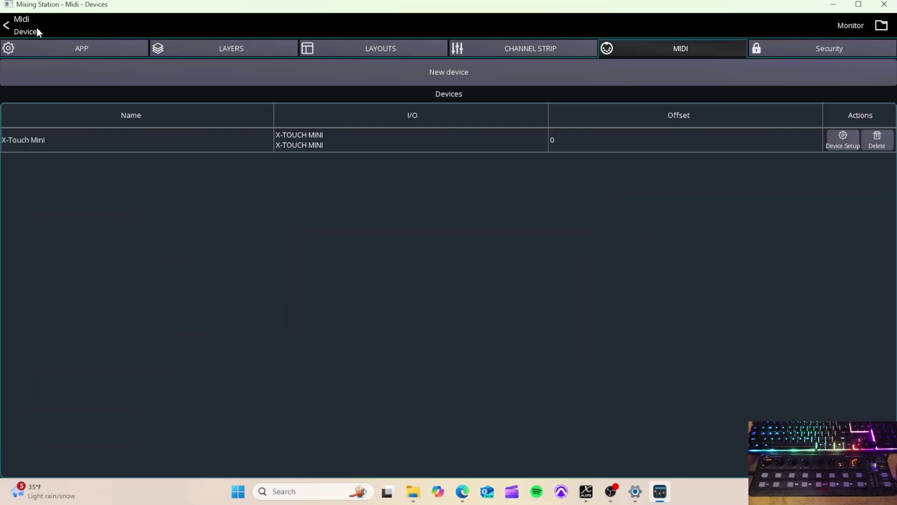
click(36, 29)
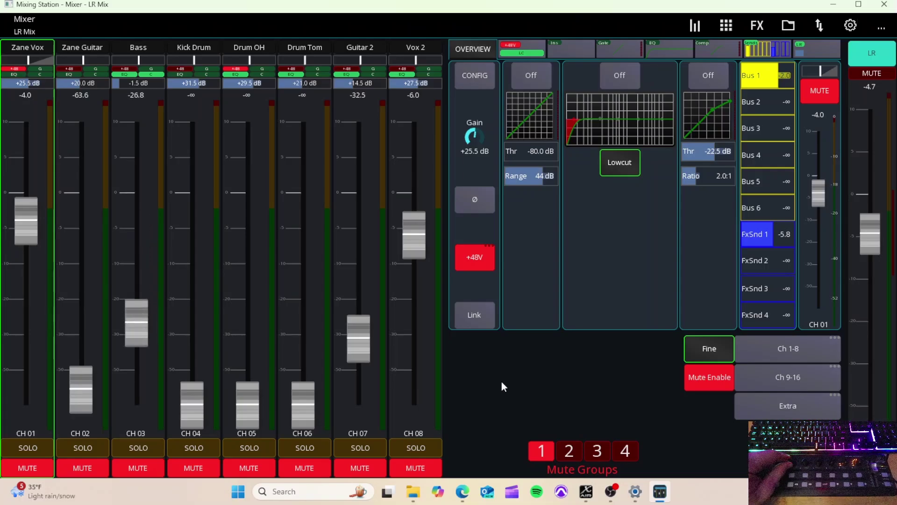
Step: Flip the fader bank to channels 9–16, then back to channels 1–8
click(775, 376)
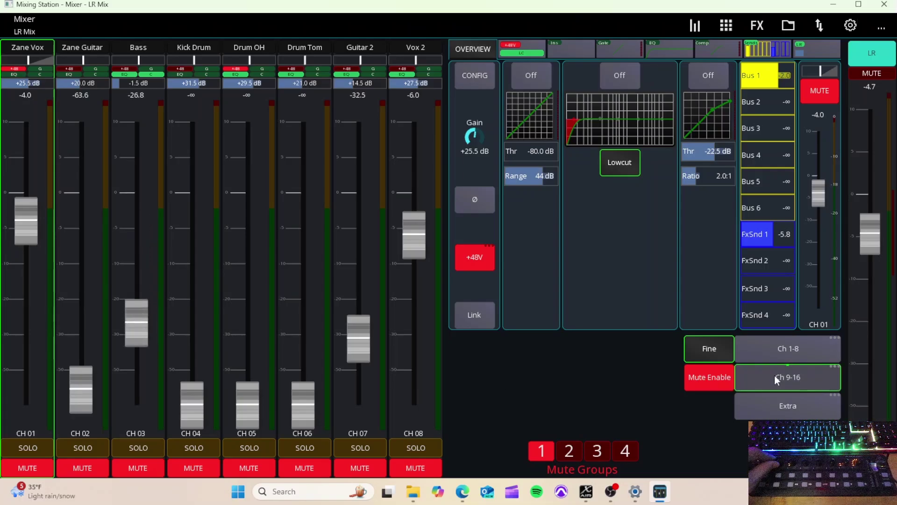
click(785, 351)
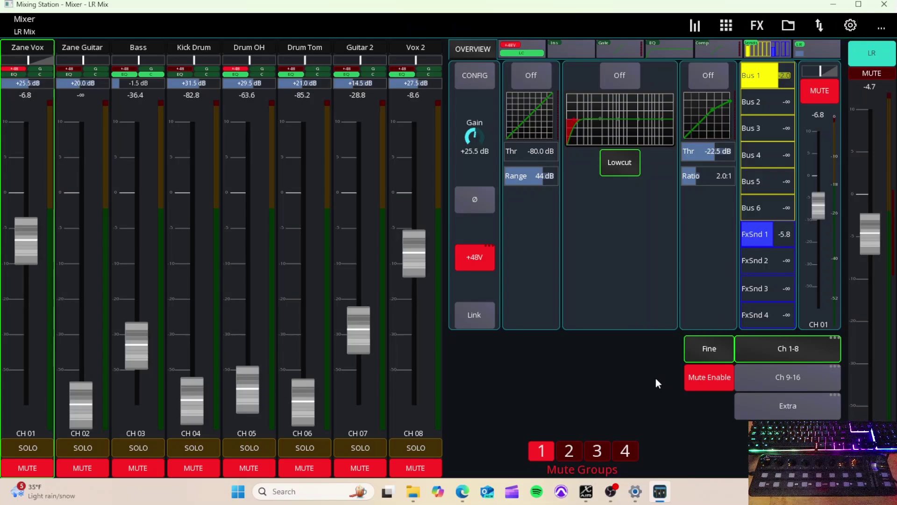
Step: Give the X-Touch Mini's Layer-A button a Touch action: App > Select layer, Layer 2 (Ch 9-16)
click(854, 31)
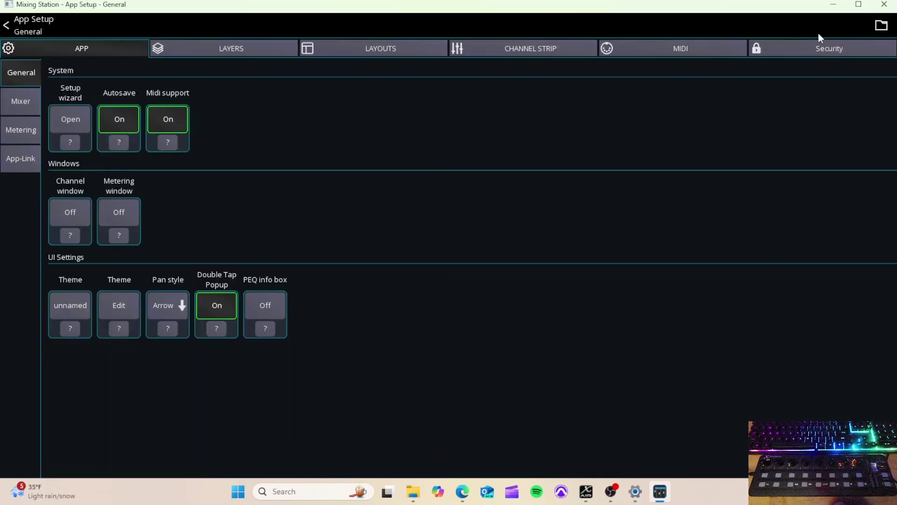
click(707, 50)
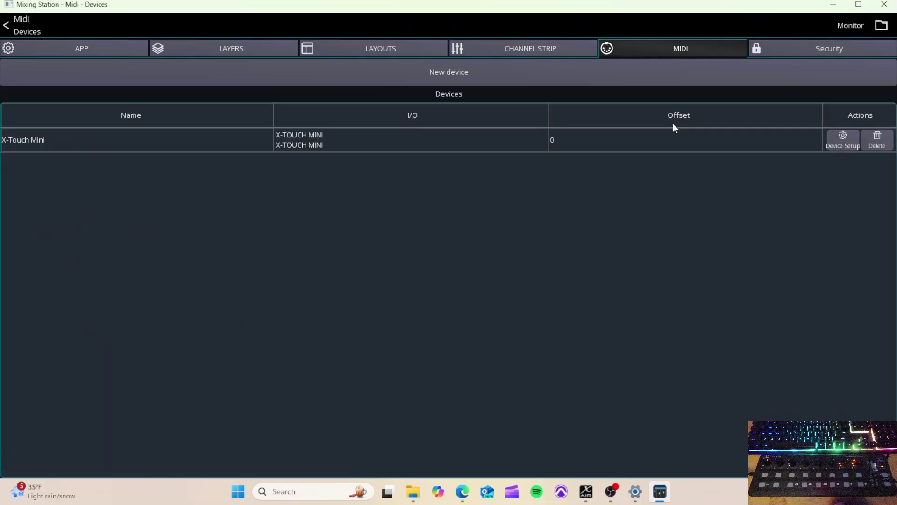
click(631, 141)
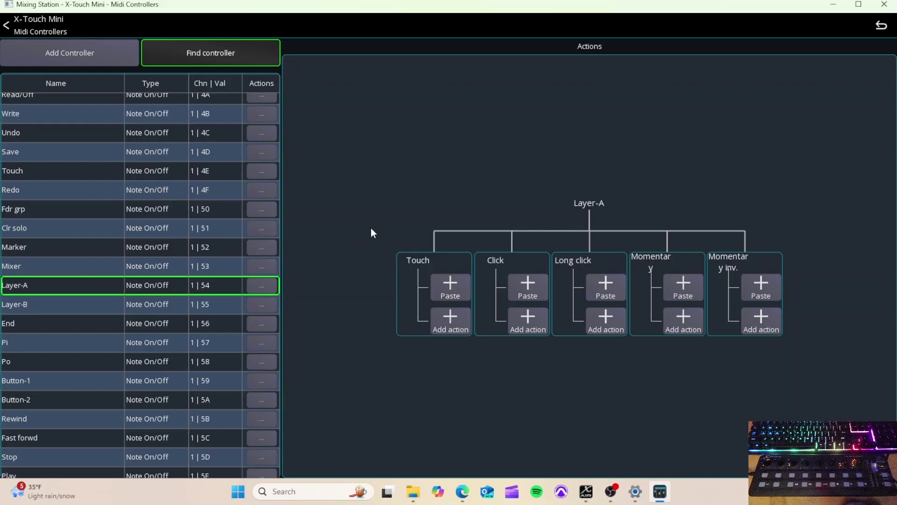
click(447, 316)
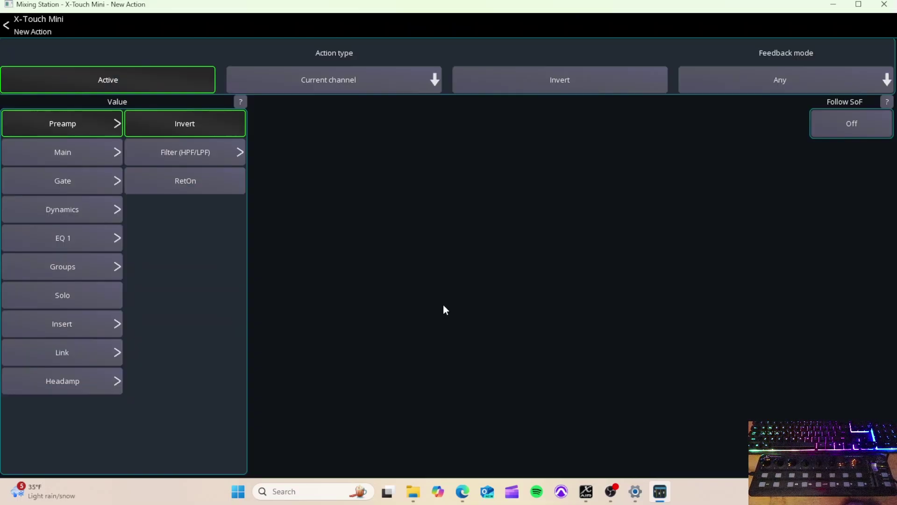
click(342, 78)
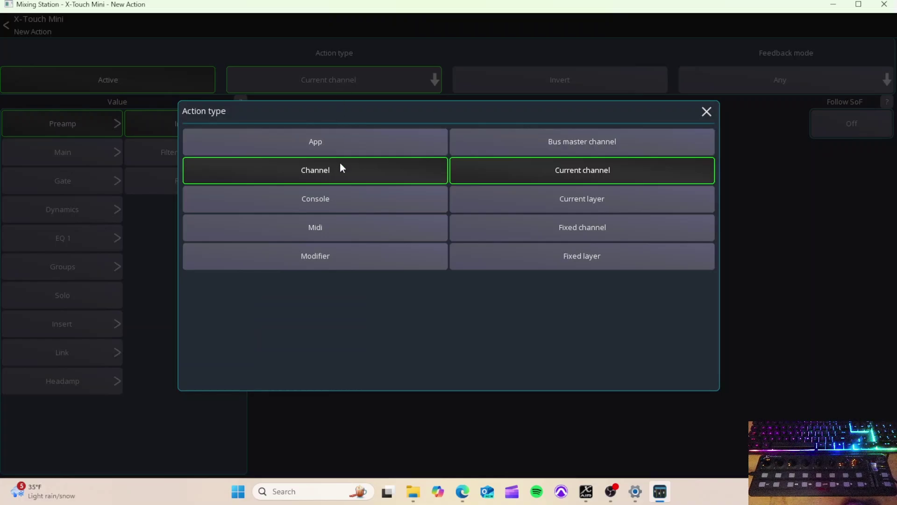
click(330, 141)
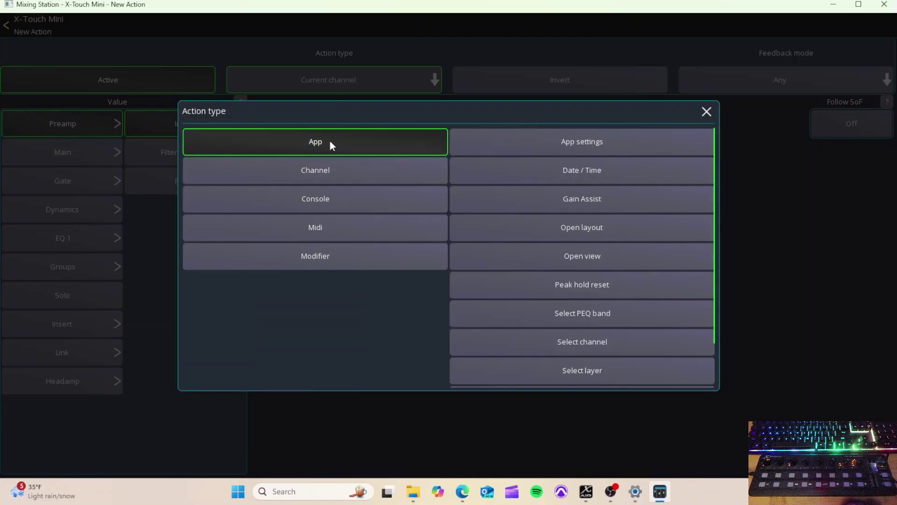
click(588, 376)
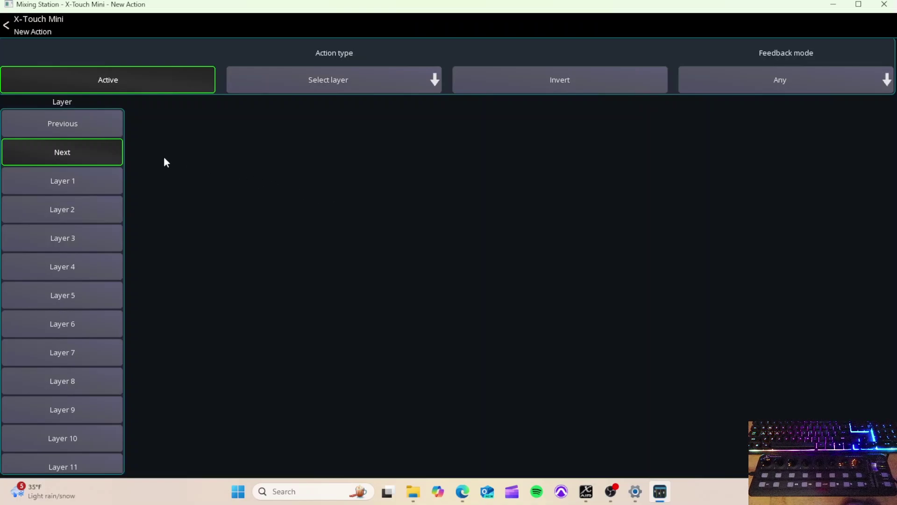
click(93, 209)
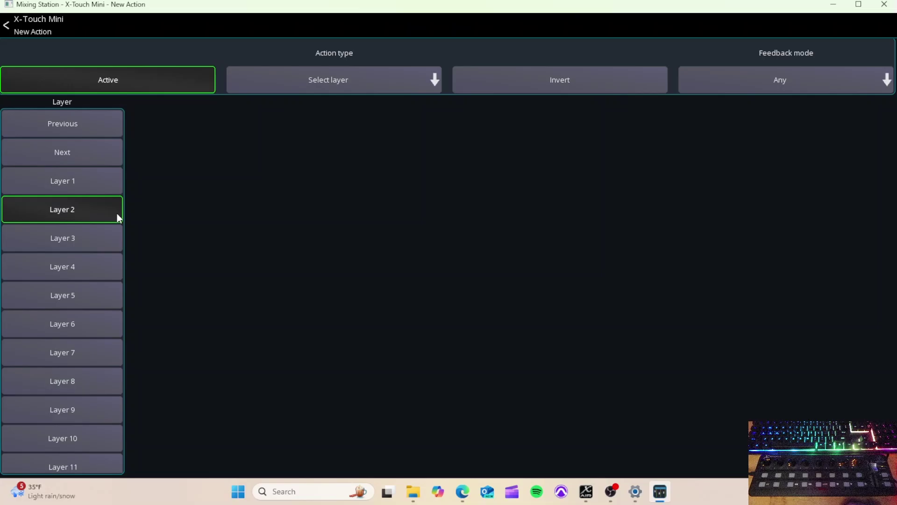
click(19, 23)
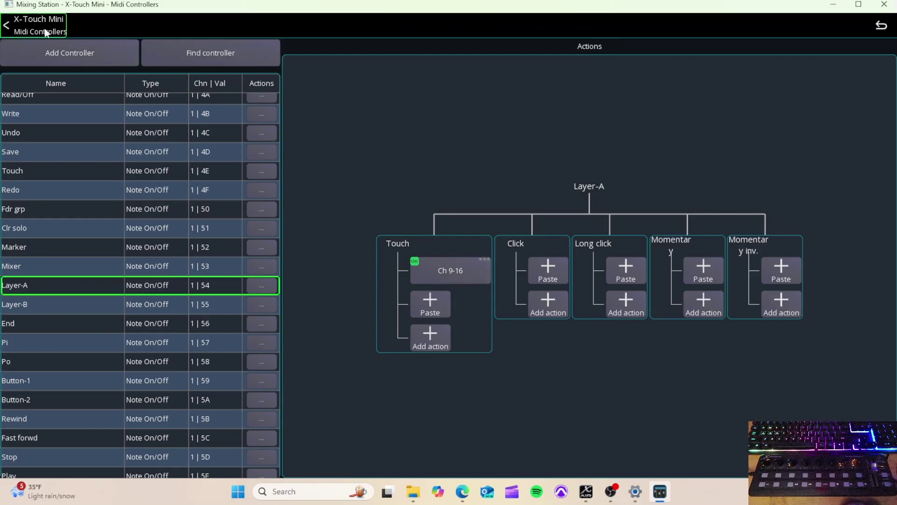
click(445, 270)
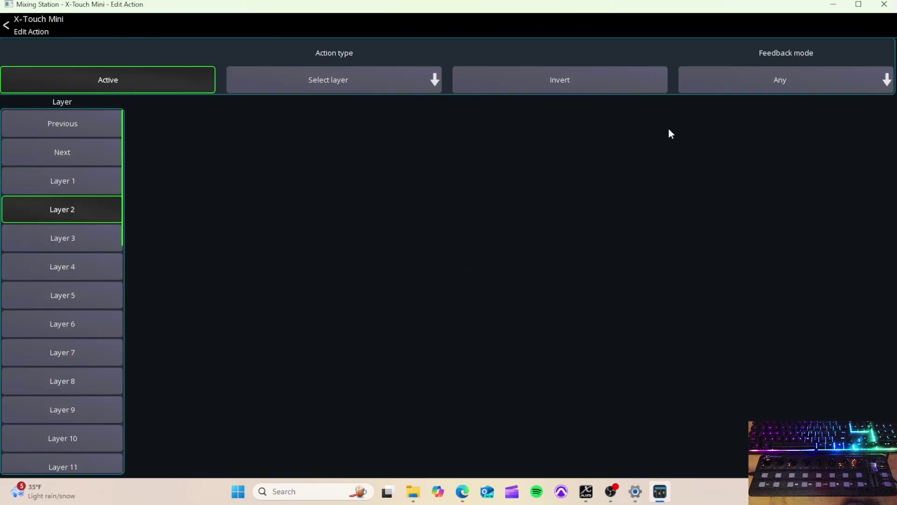
click(828, 87)
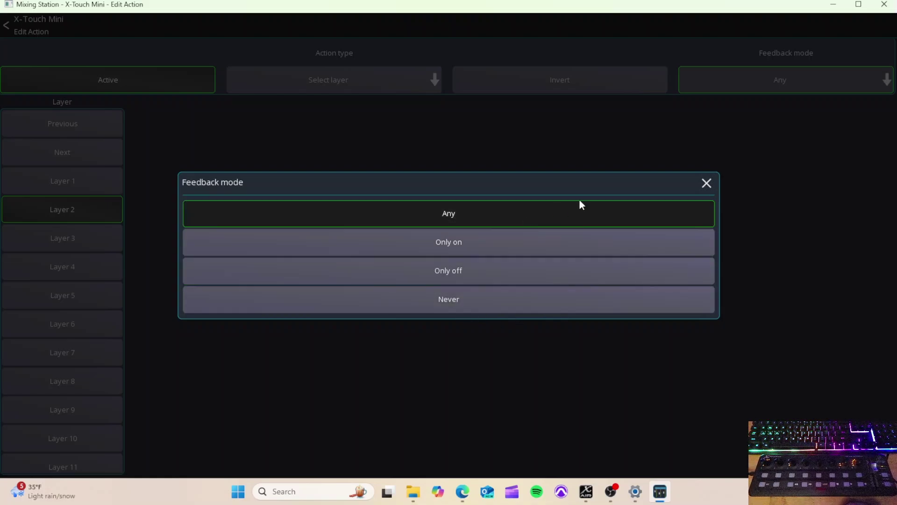
click(706, 182)
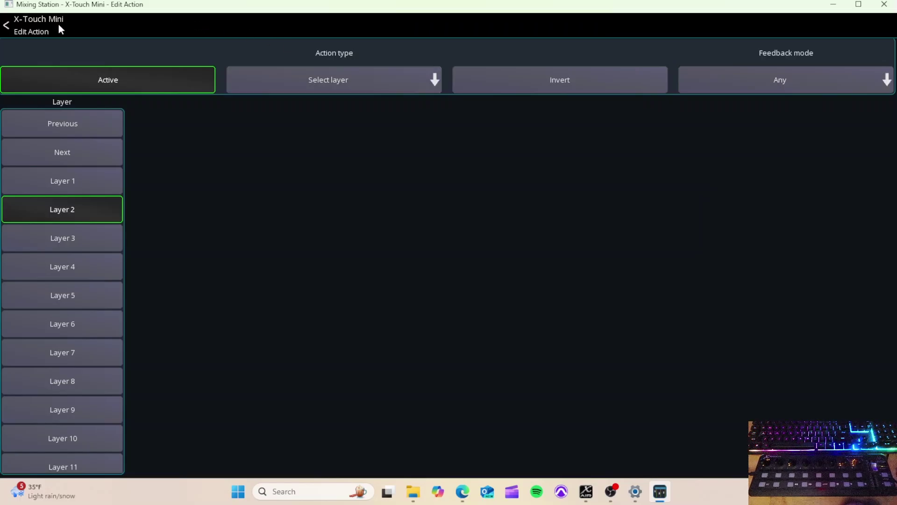
click(46, 31)
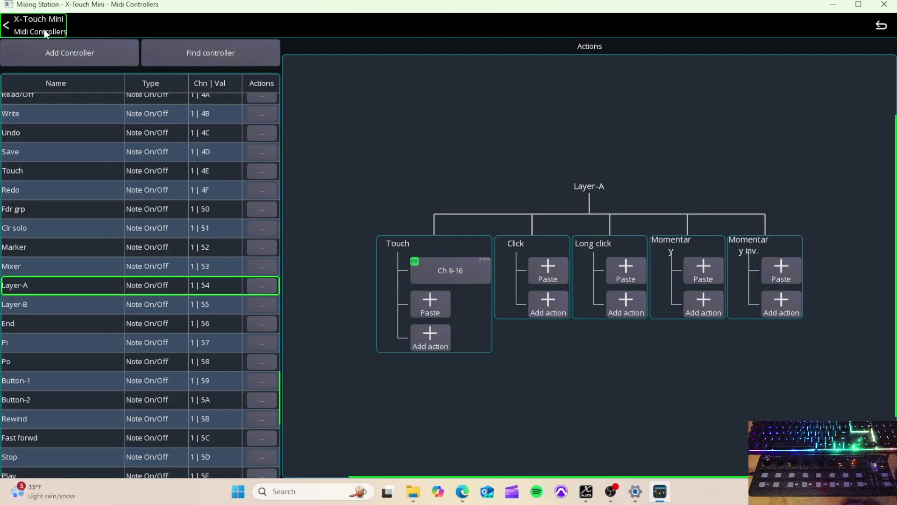
click(44, 29)
Step: Go back from the X-Touch Mini controller mappings to the LR Mix mixer view
click(28, 28)
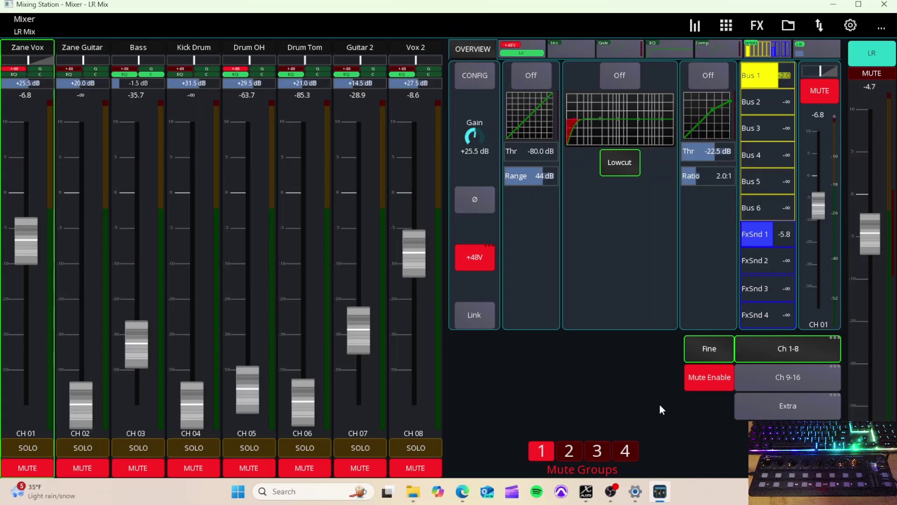
Step: Map X-Touch fader FaderNM-9 to a Fixed channel action on Main LR, value Main > Fader
click(857, 32)
click(706, 51)
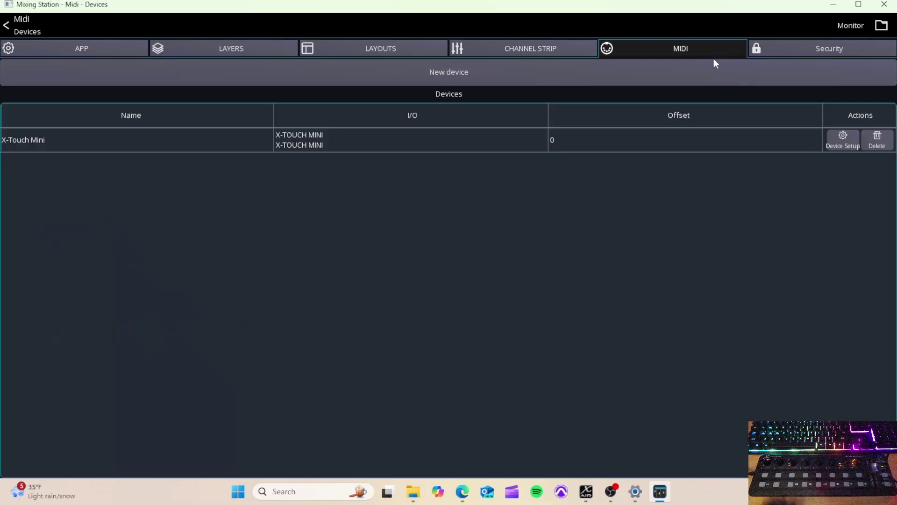
click(711, 143)
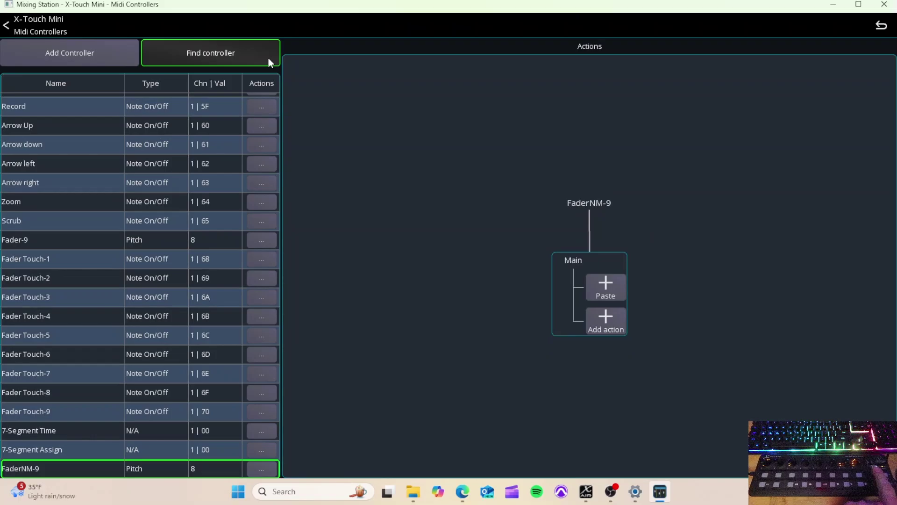
click(604, 319)
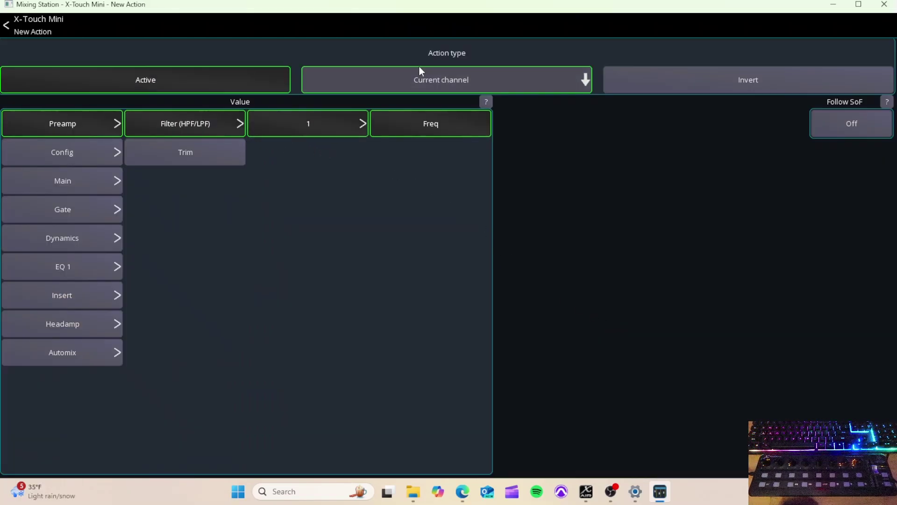
click(435, 84)
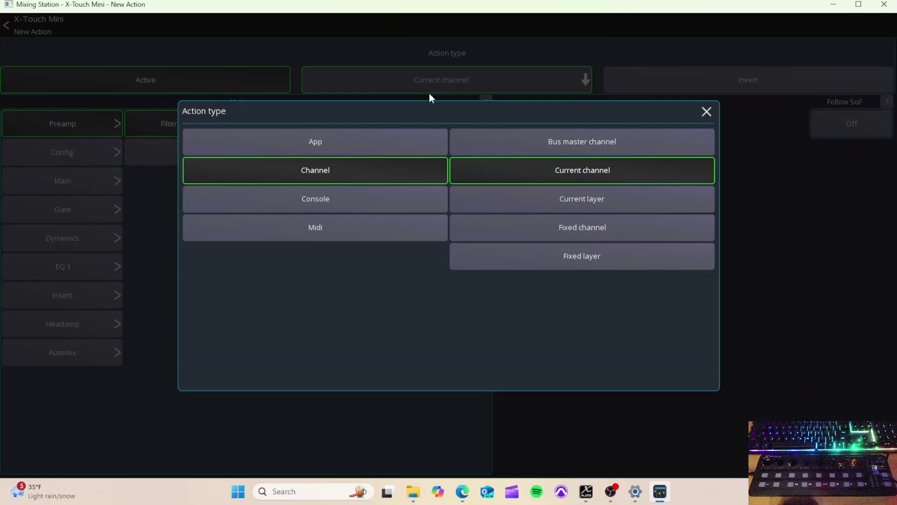
click(552, 231)
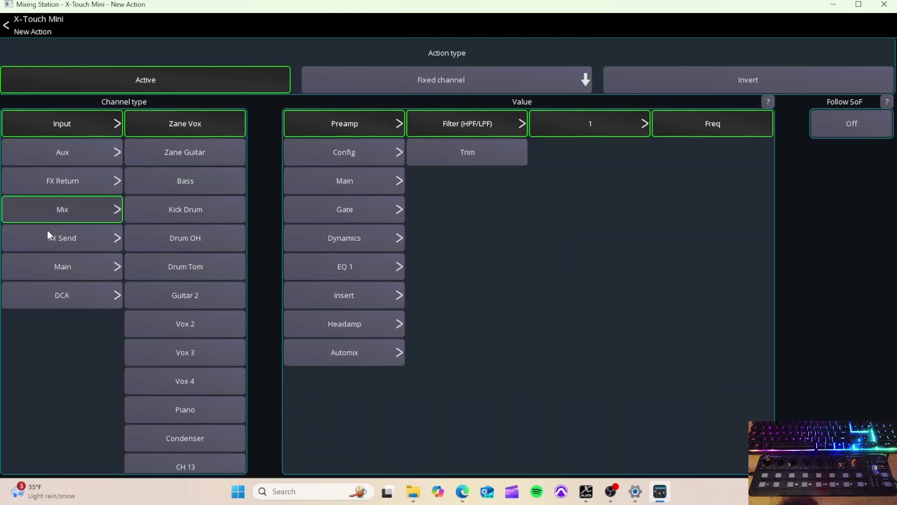
click(49, 275)
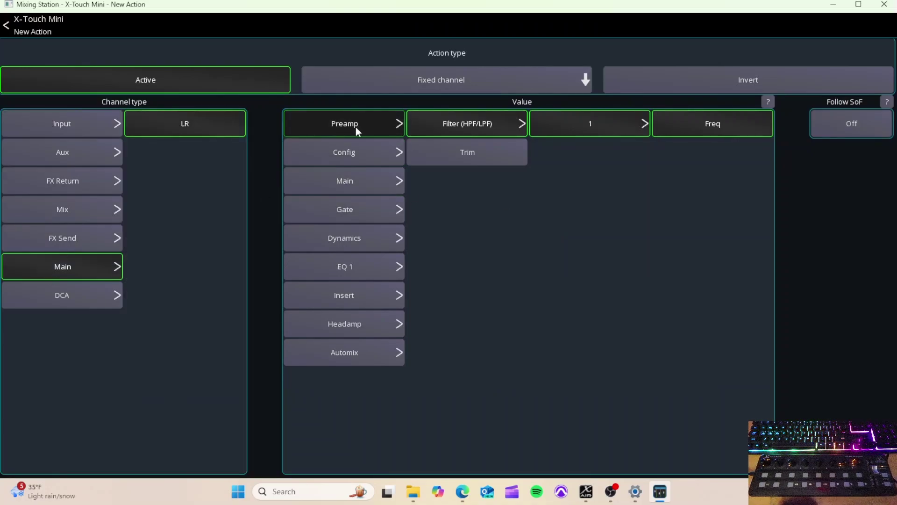
click(360, 181)
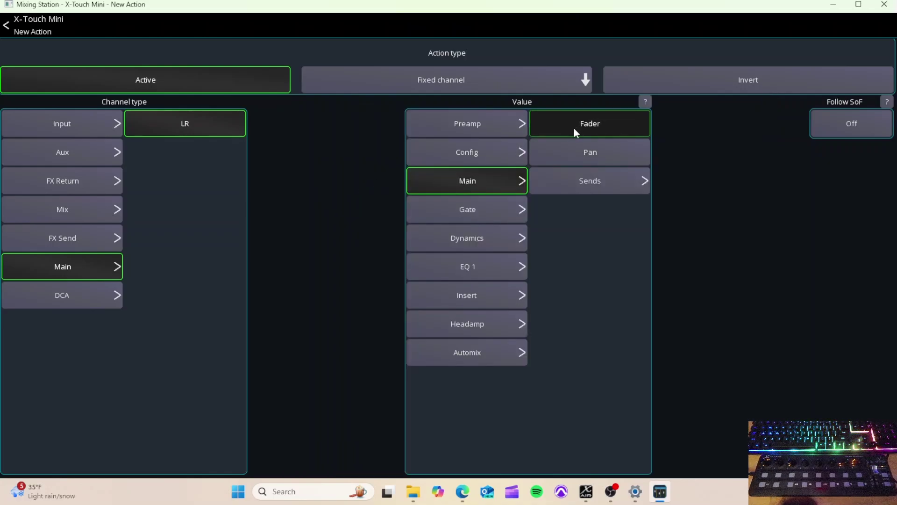
click(42, 32)
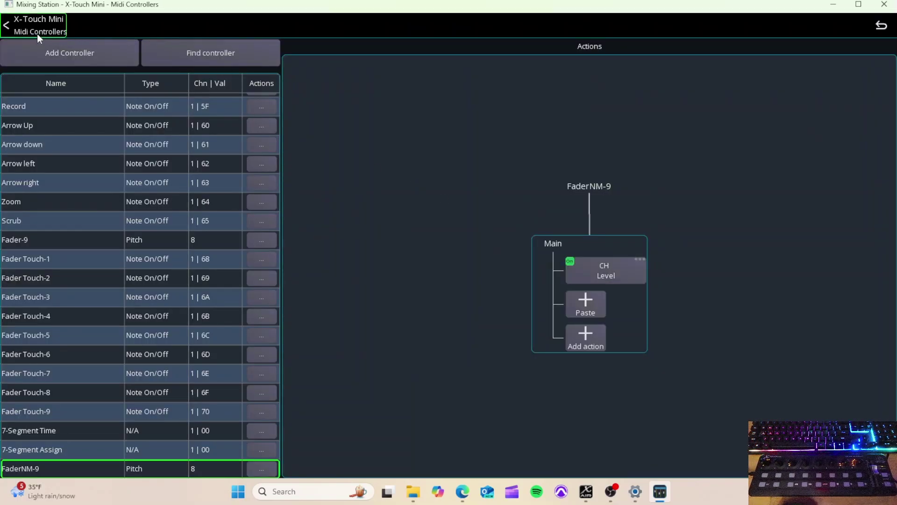
click(37, 34)
Step: Return to the LR Mix mixer view to test the X-Touch fader on the LR level
click(32, 31)
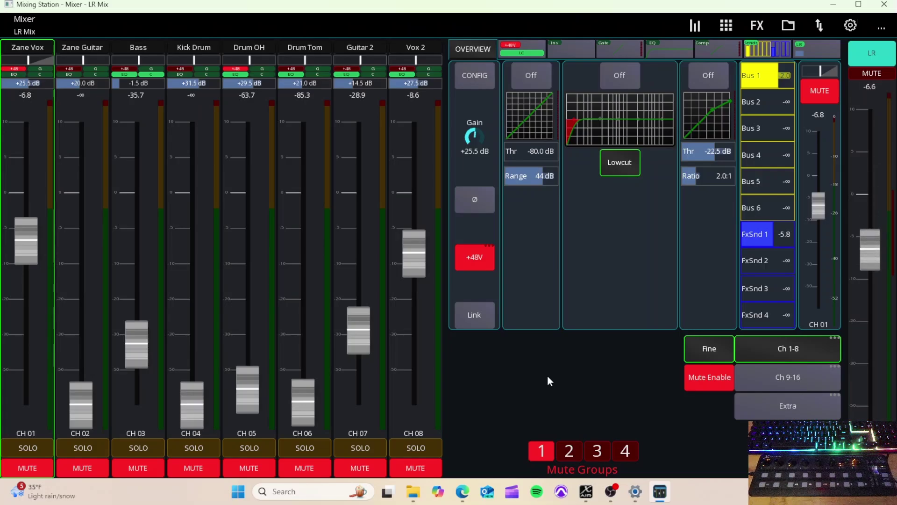
Step: Open the X-Touch Mini mappings, detect Button-1 and add a new Touch action
click(849, 25)
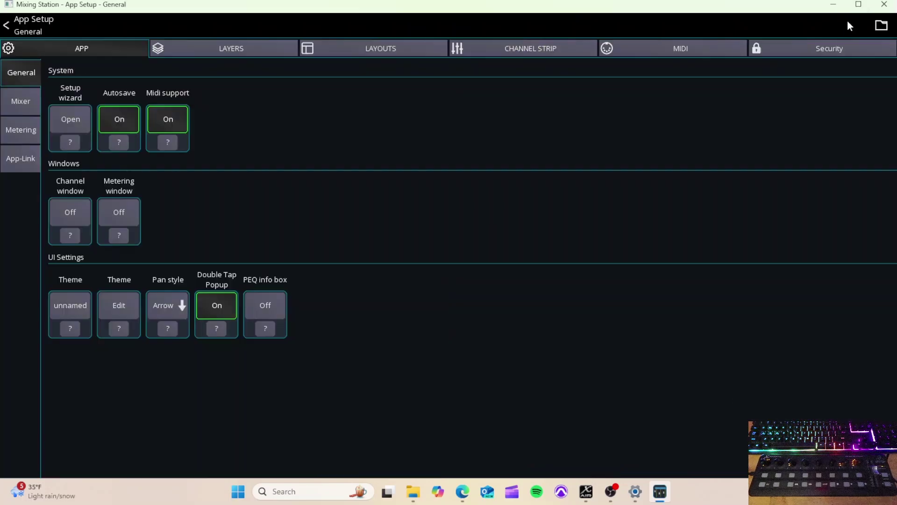
click(666, 47)
click(644, 142)
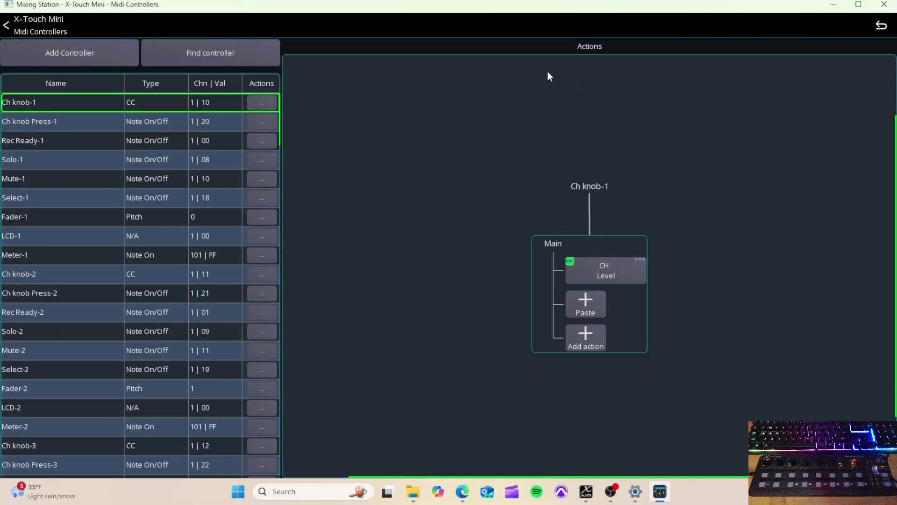
click(256, 53)
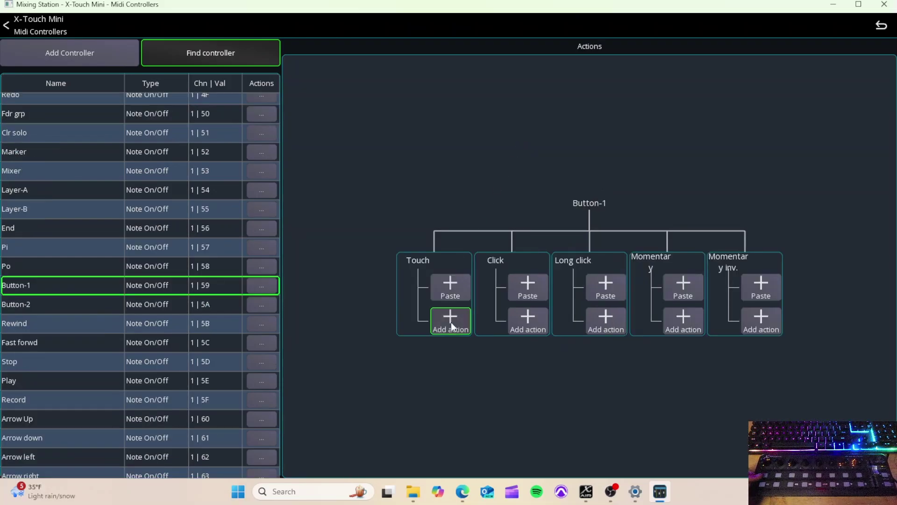
click(451, 328)
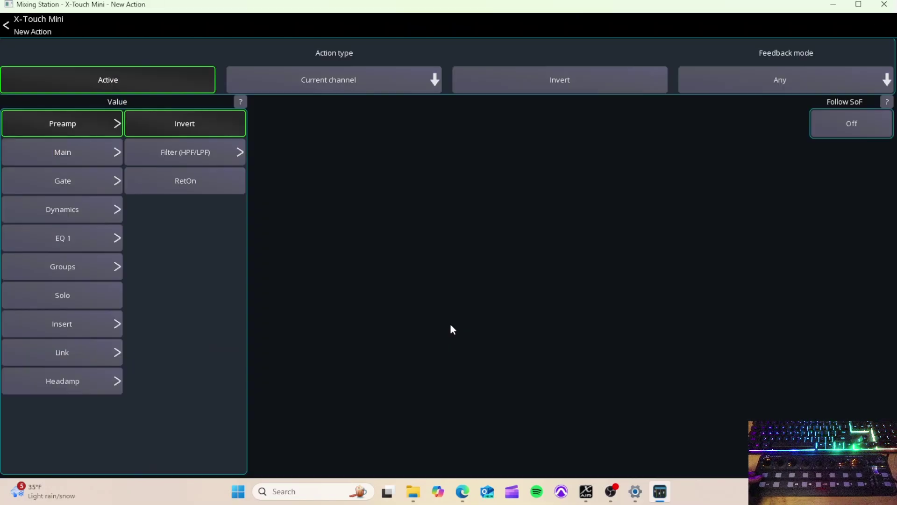
Step: Set the action to Channel > Current layer, Offset 0, value Main > On (mute), and open its options
click(358, 82)
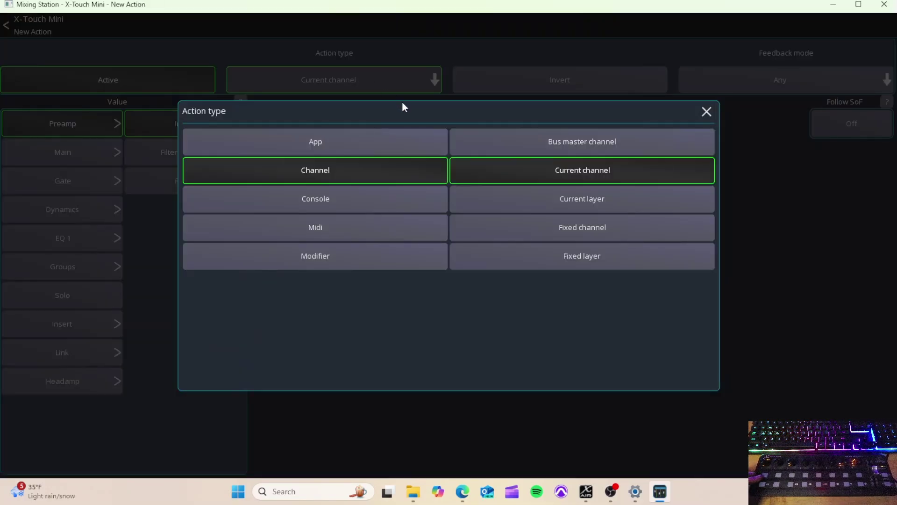
click(370, 144)
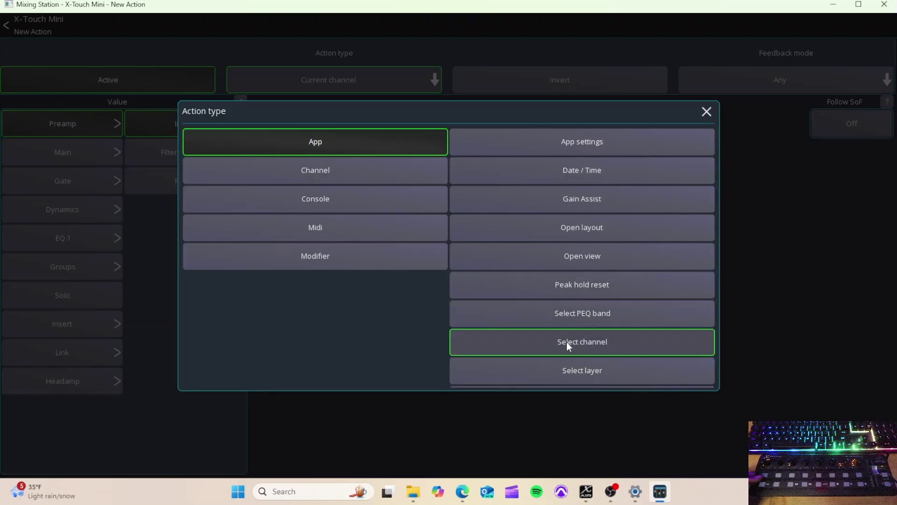
scroll(573, 313, down, 3)
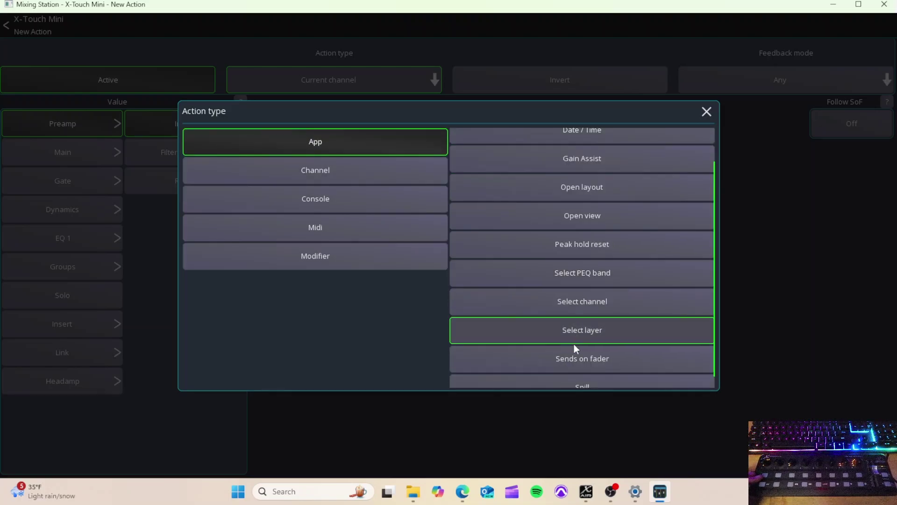
click(367, 174)
click(409, 200)
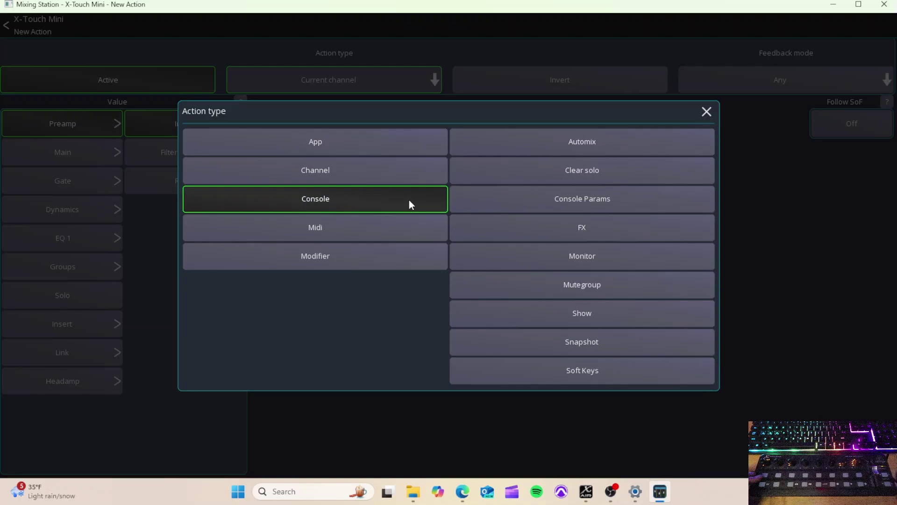
click(371, 225)
click(359, 195)
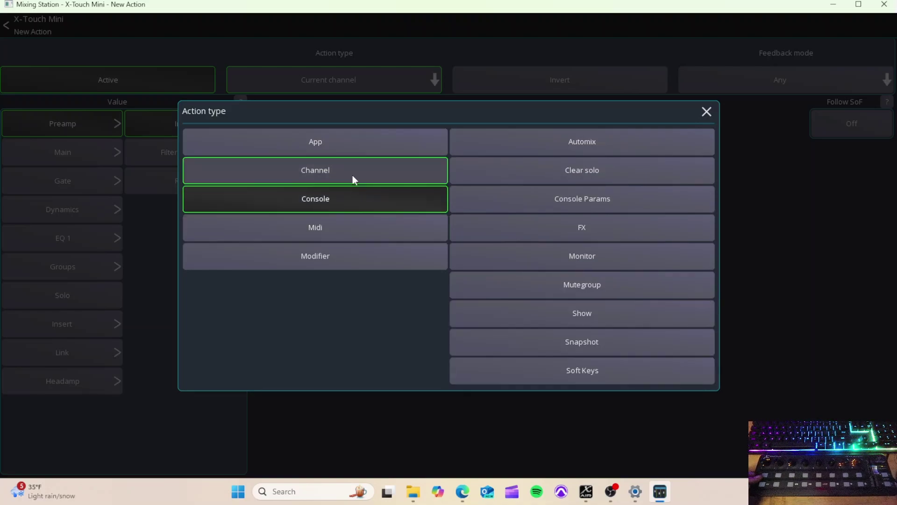
click(352, 174)
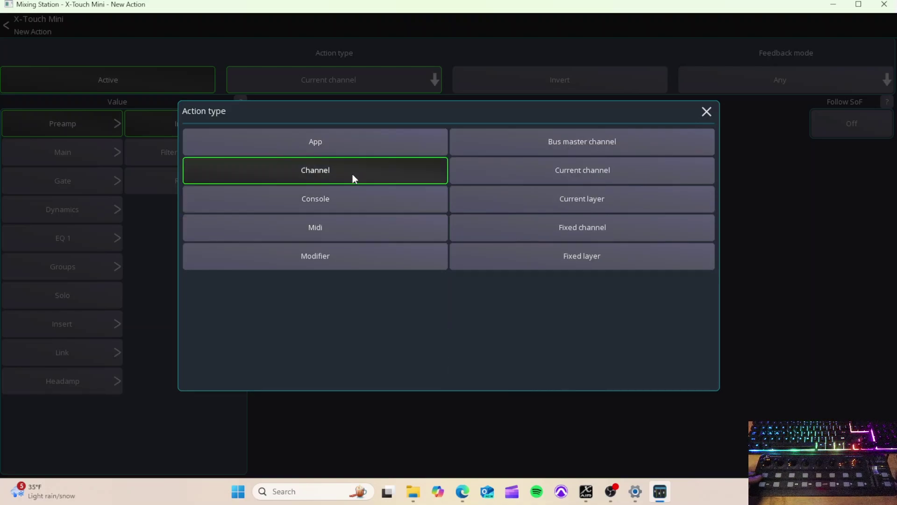
click(569, 204)
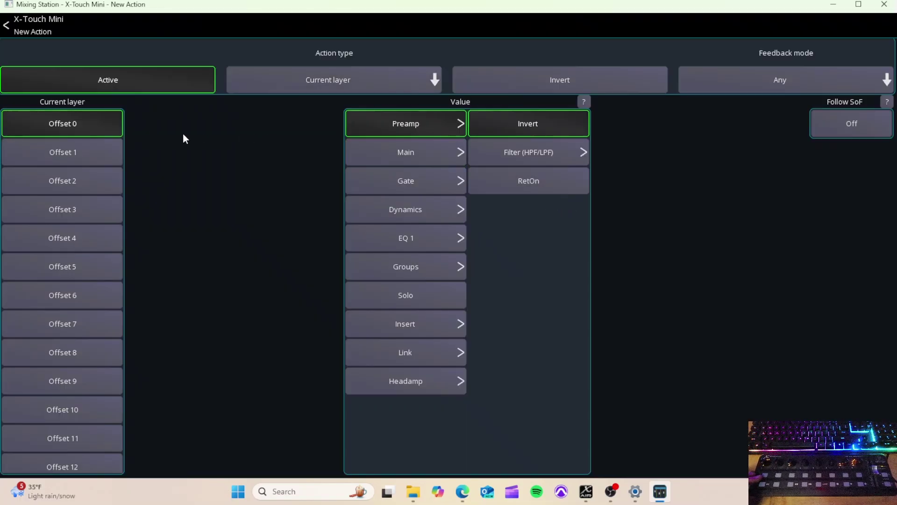
click(395, 153)
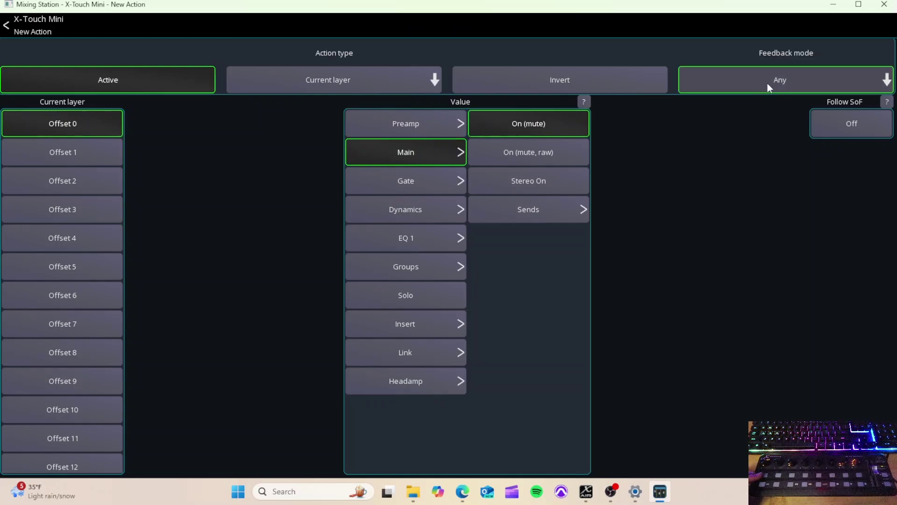
click(42, 29)
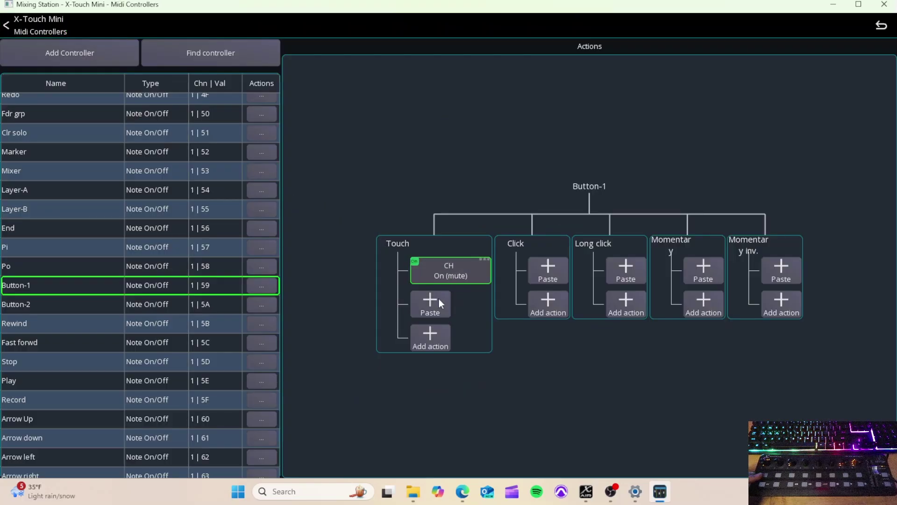
click(452, 273)
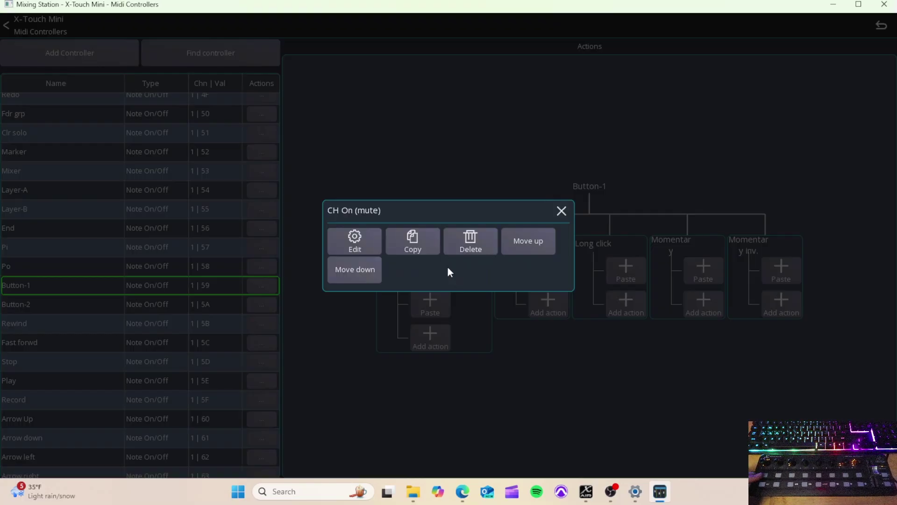
Step: Copy Button-1's mute action and paste it onto Button-2 and Button-3, Button-3 at Offset 2
click(409, 243)
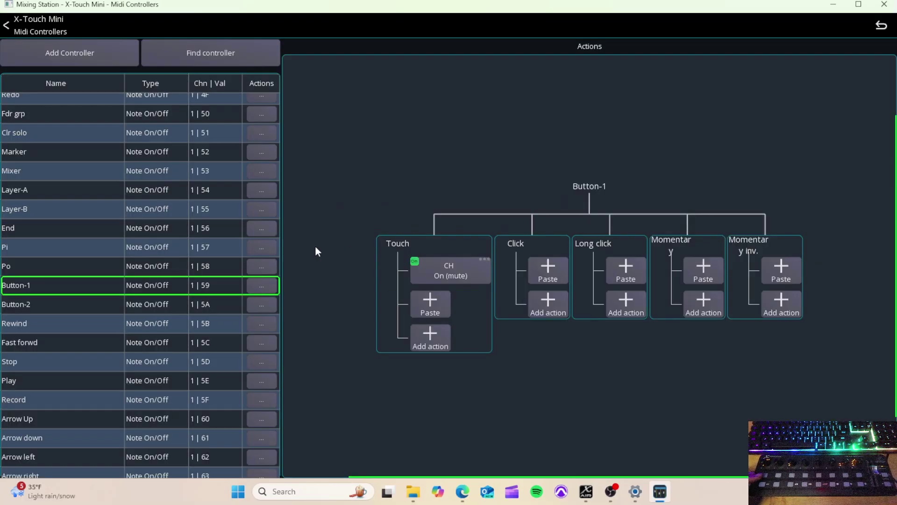
click(237, 51)
click(443, 288)
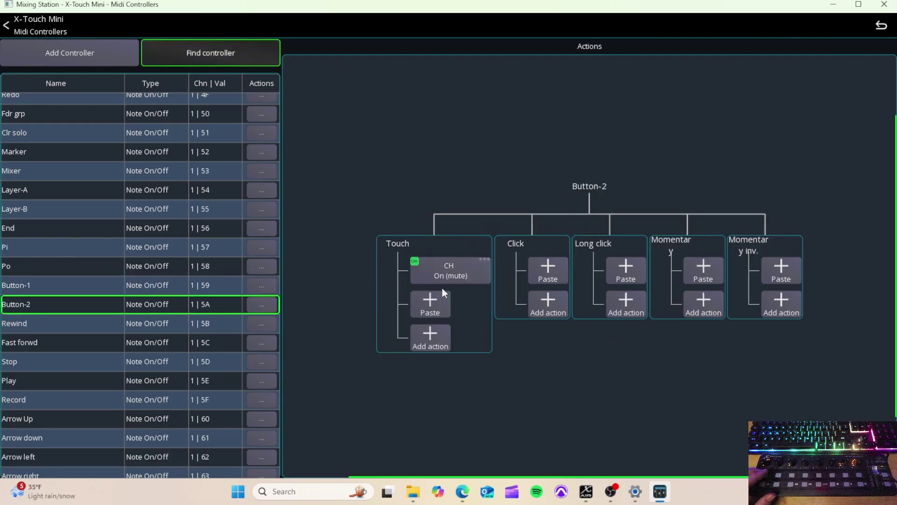
click(462, 267)
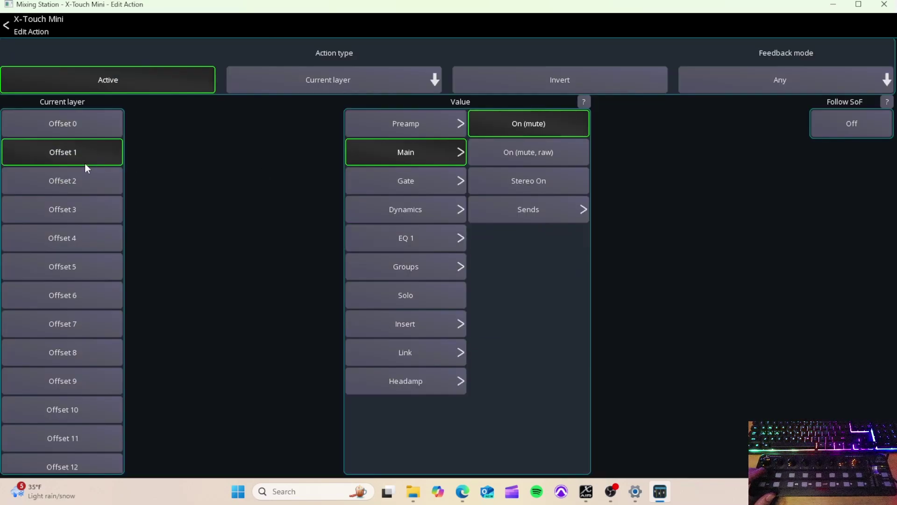
click(28, 20)
click(237, 57)
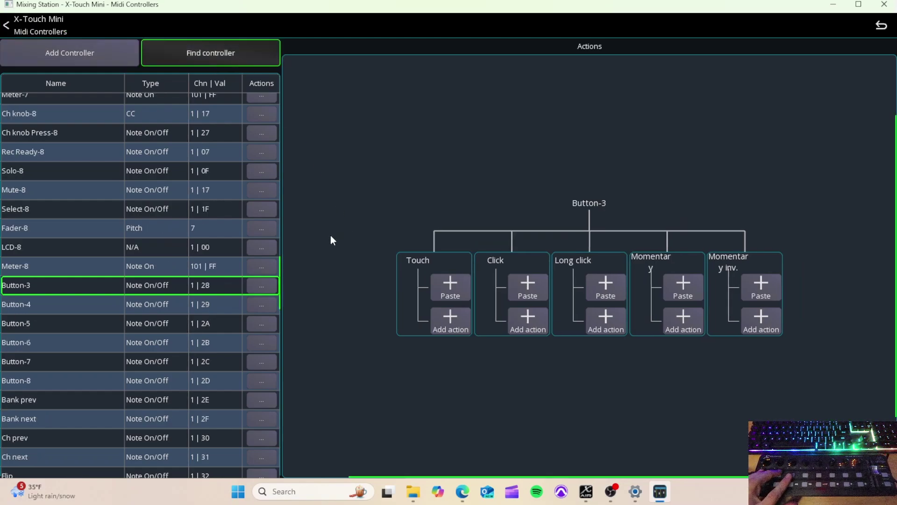
click(447, 286)
click(443, 277)
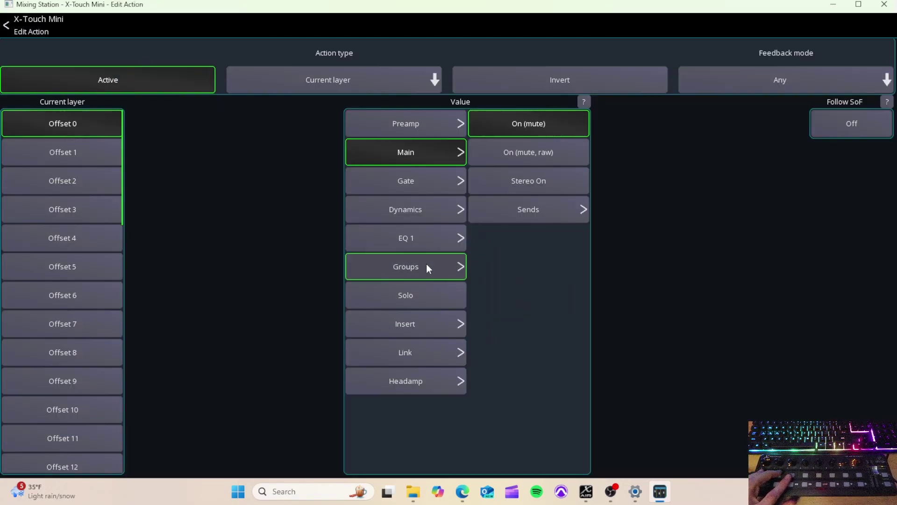
click(109, 192)
click(33, 23)
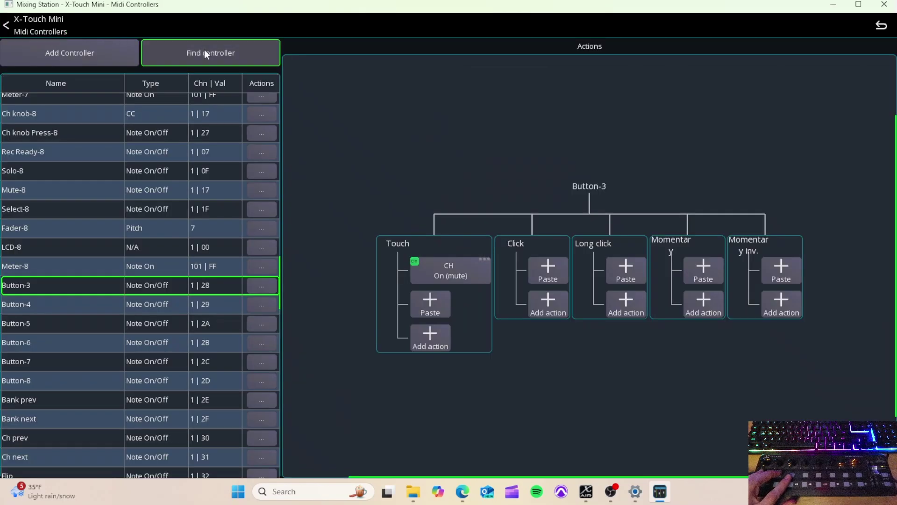
Step: Paste the mute action onto Button-4 and Button-5, setting Offsets 3 and 4
click(224, 54)
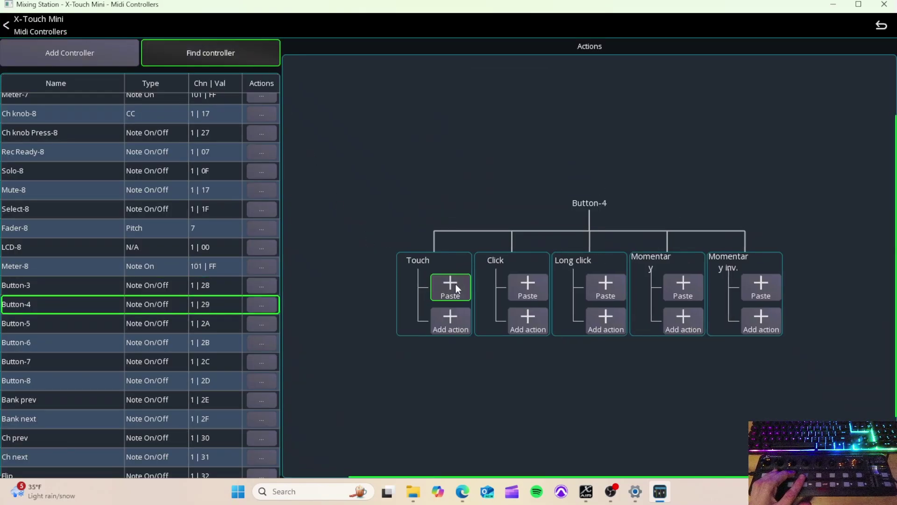
click(456, 284)
click(446, 267)
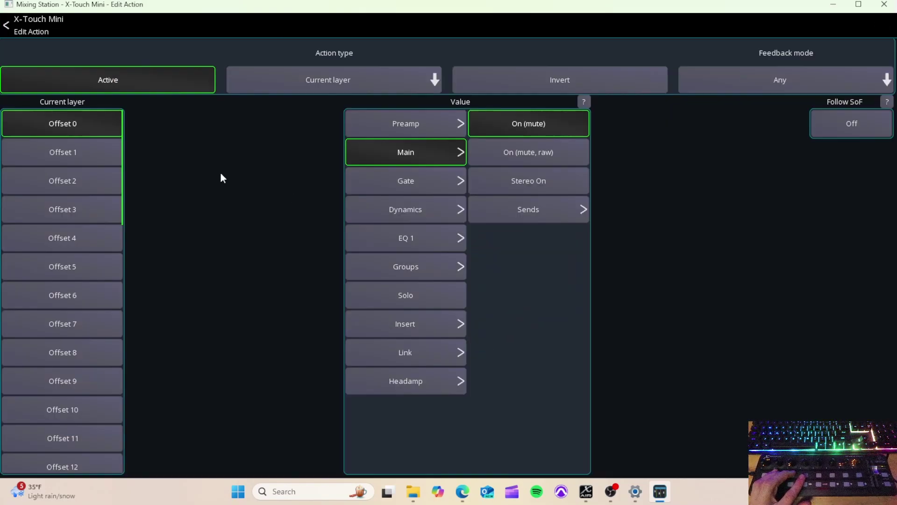
click(96, 209)
click(33, 29)
click(252, 58)
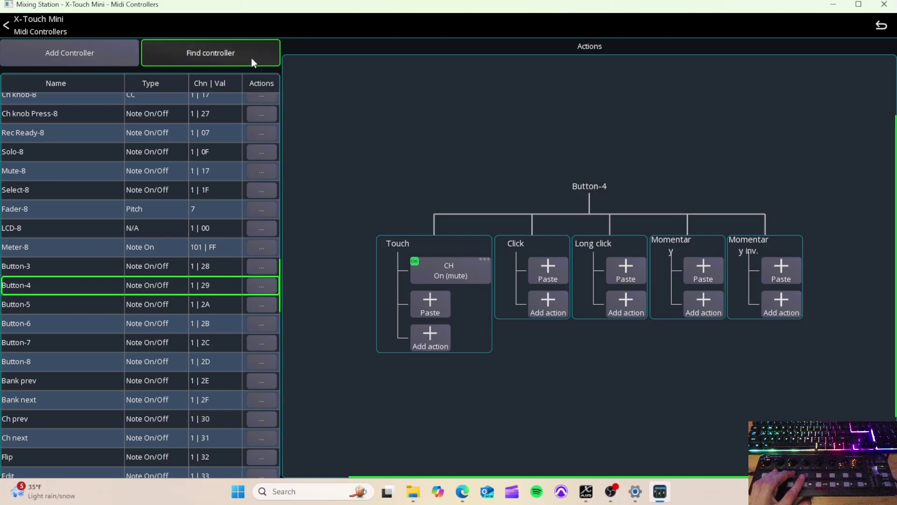
click(438, 281)
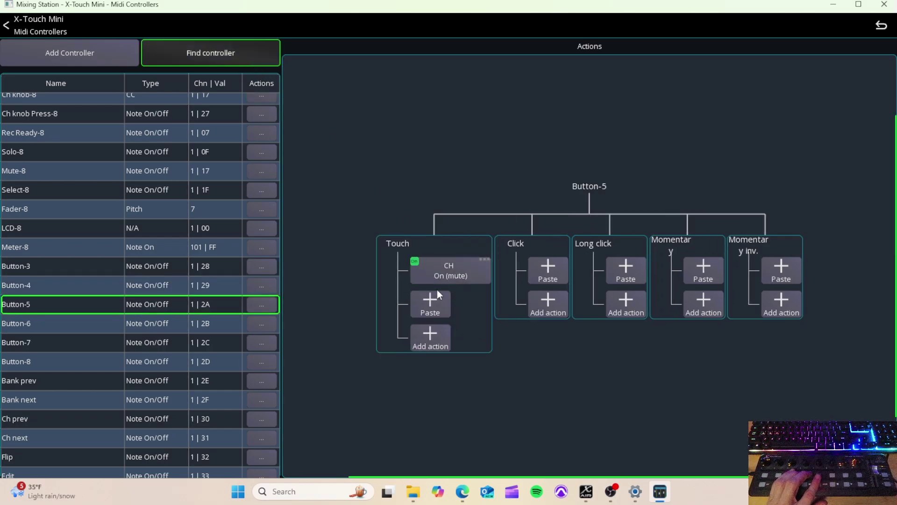
click(440, 274)
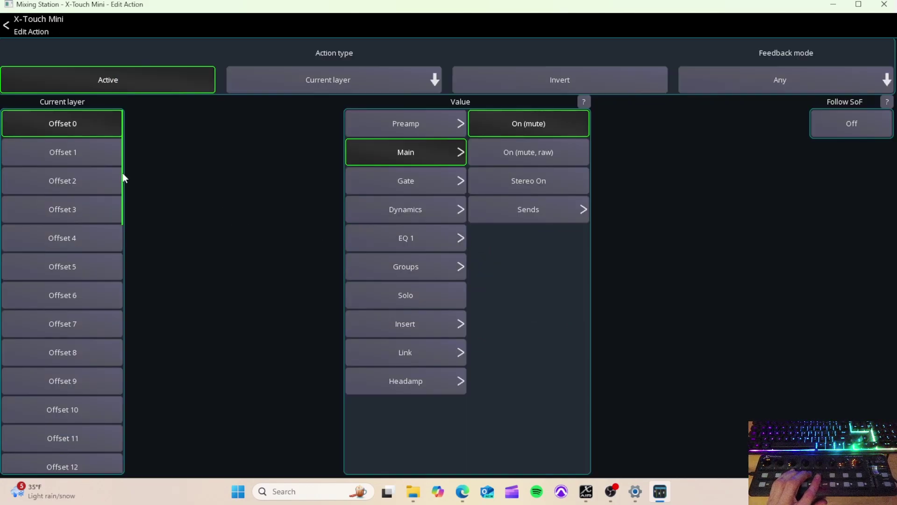
click(73, 238)
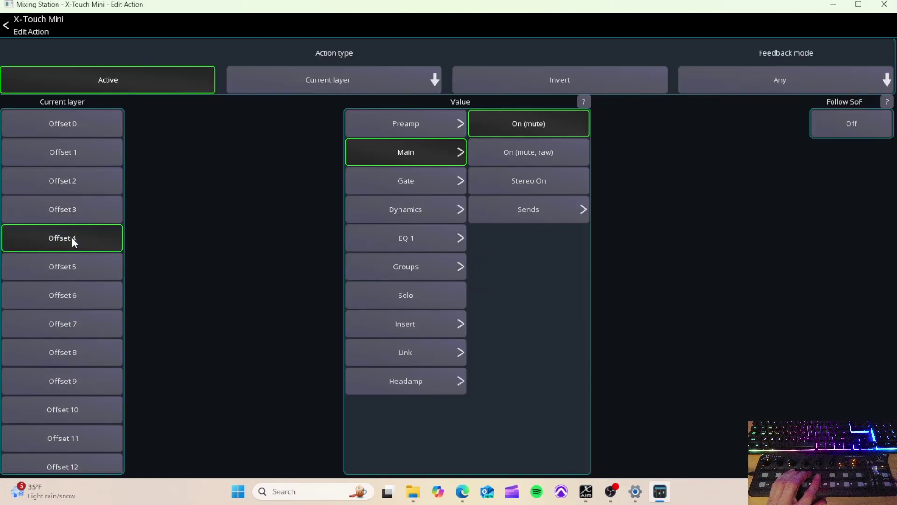
click(26, 31)
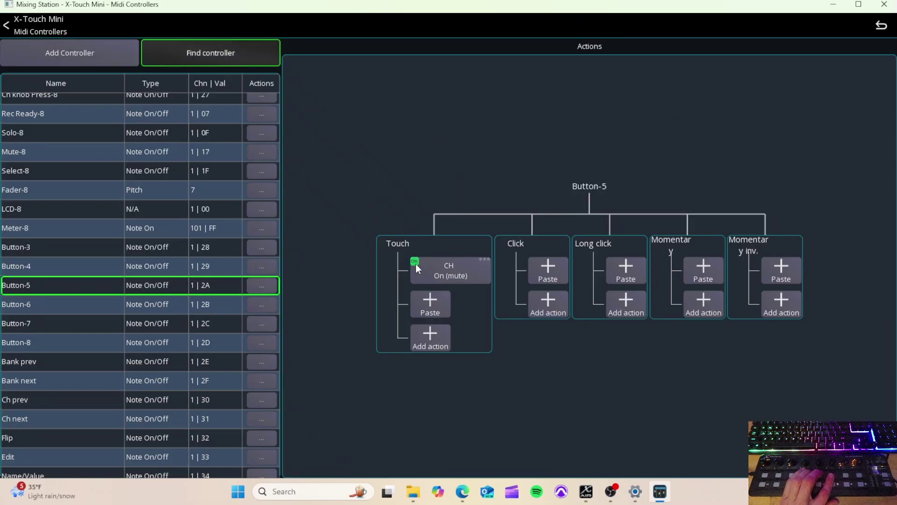
Step: Paste the mute action onto Button-6 and Button-7, setting Offsets 5 and 6
click(450, 291)
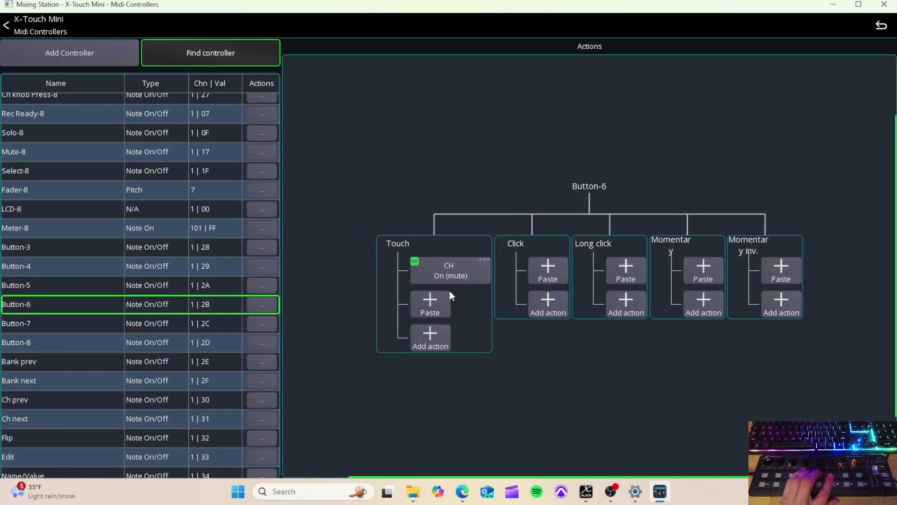
click(446, 267)
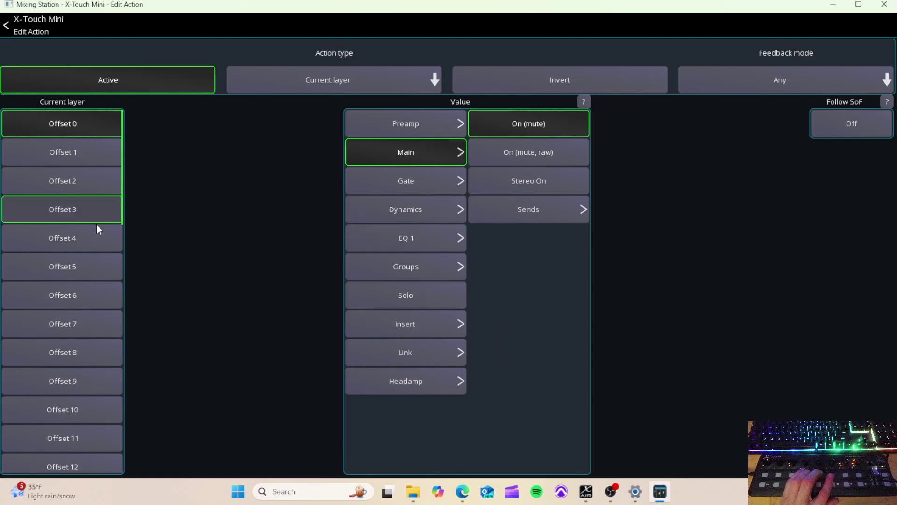
click(85, 261)
click(14, 27)
click(222, 46)
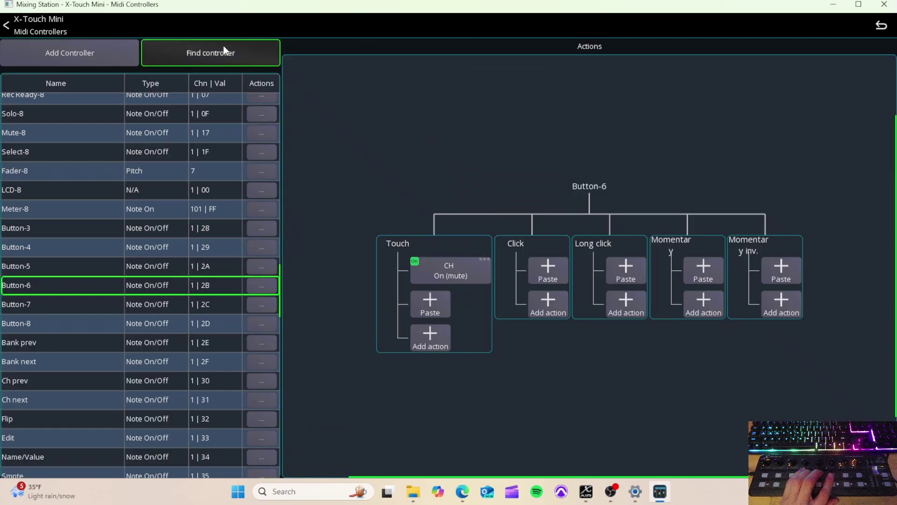
click(442, 290)
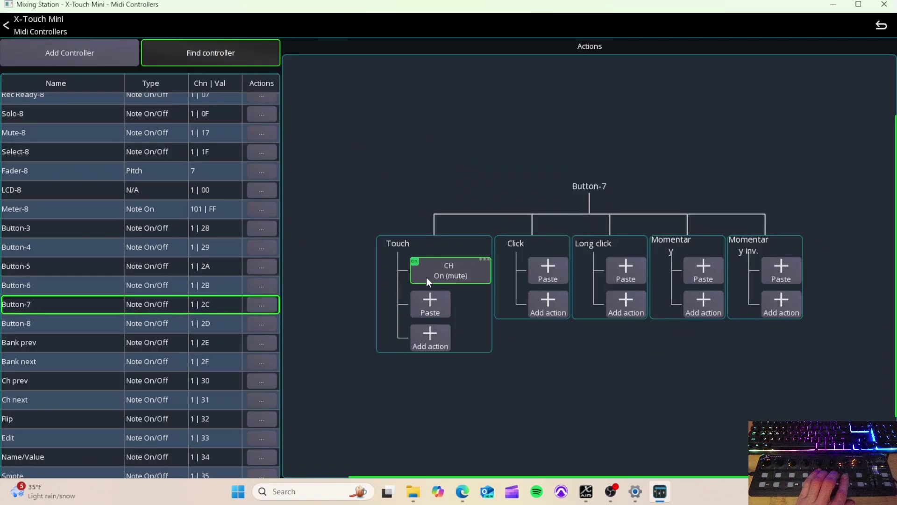
click(430, 273)
click(70, 290)
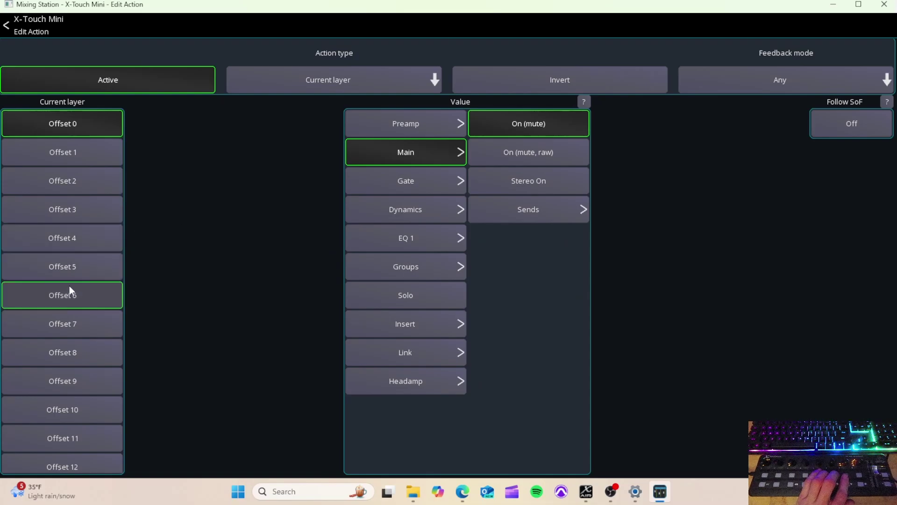
click(48, 19)
Step: Paste the mute action onto Button-8 and point it at Offset 7
click(242, 48)
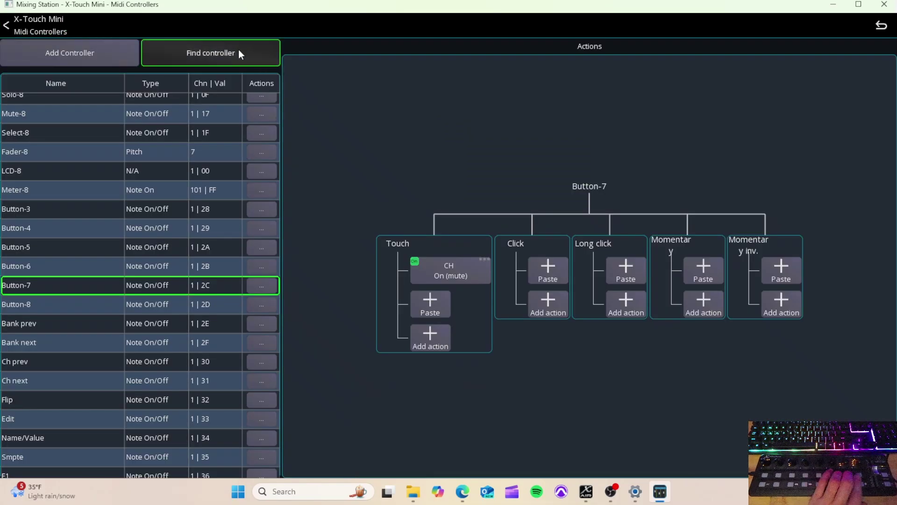
click(444, 280)
click(412, 257)
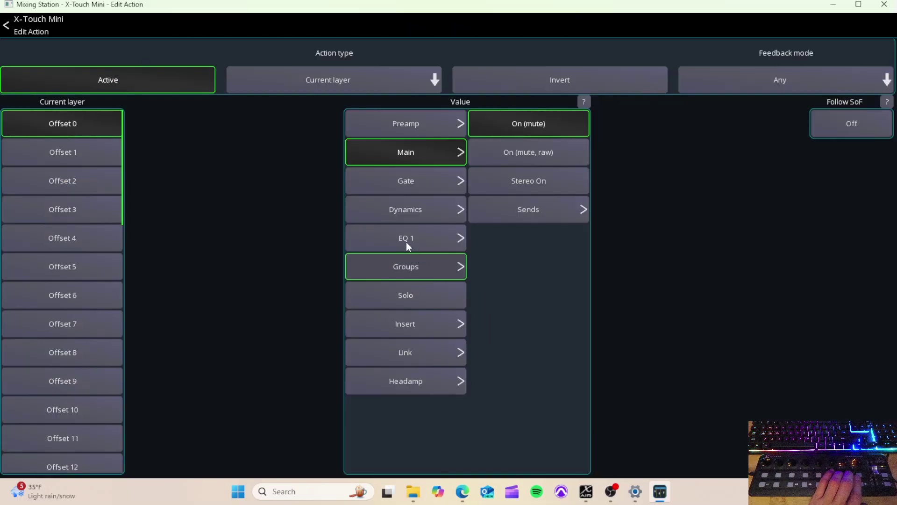
click(85, 331)
click(86, 321)
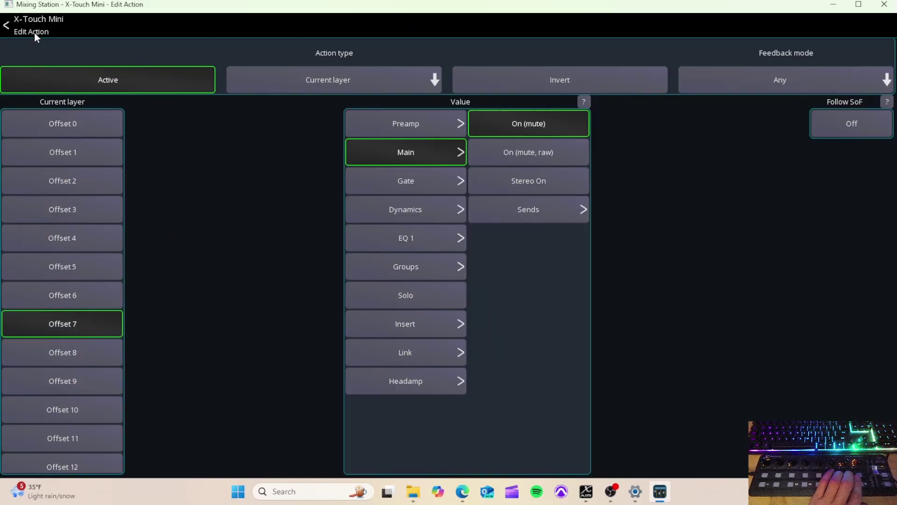
click(34, 28)
Step: Back out from the MIDI pages to the LR Mix mixer showing channels 1–8
click(34, 27)
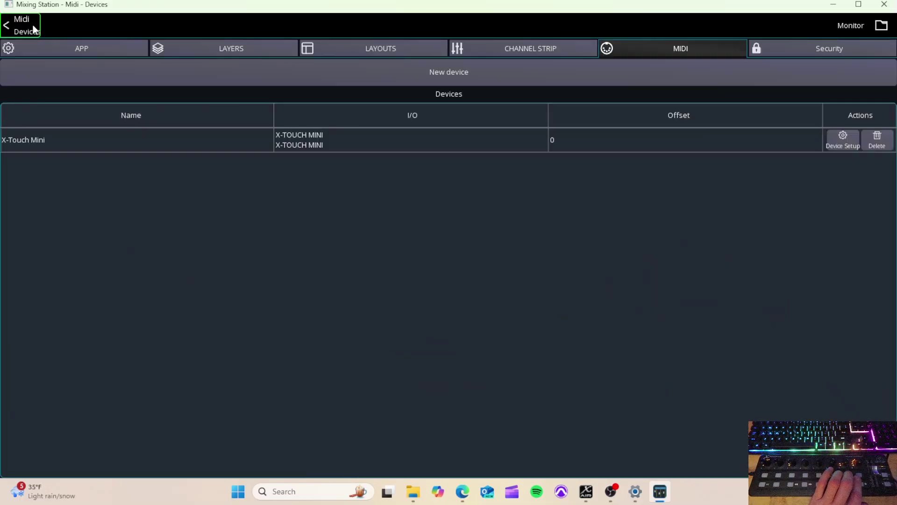
click(31, 27)
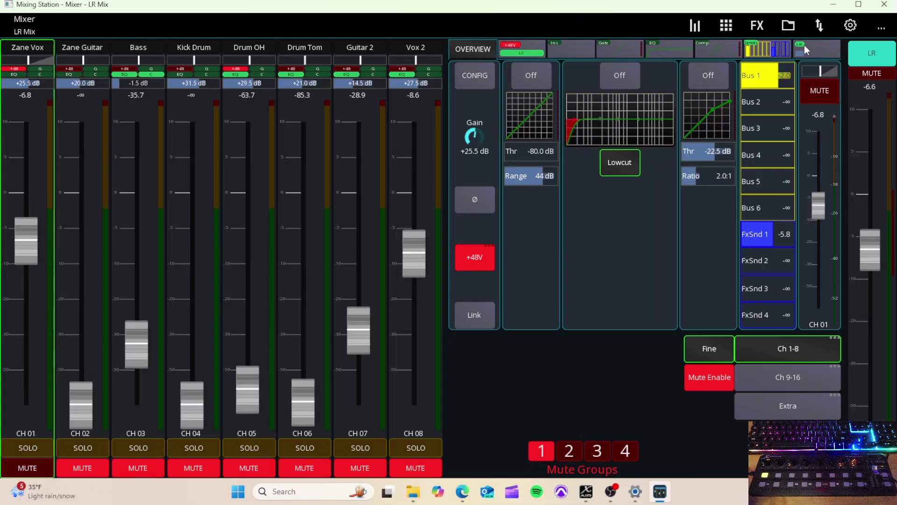
Step: Turn on Invert for X-Touch Mini Button-1's CH On (mute) action, then return to the mixer
click(858, 24)
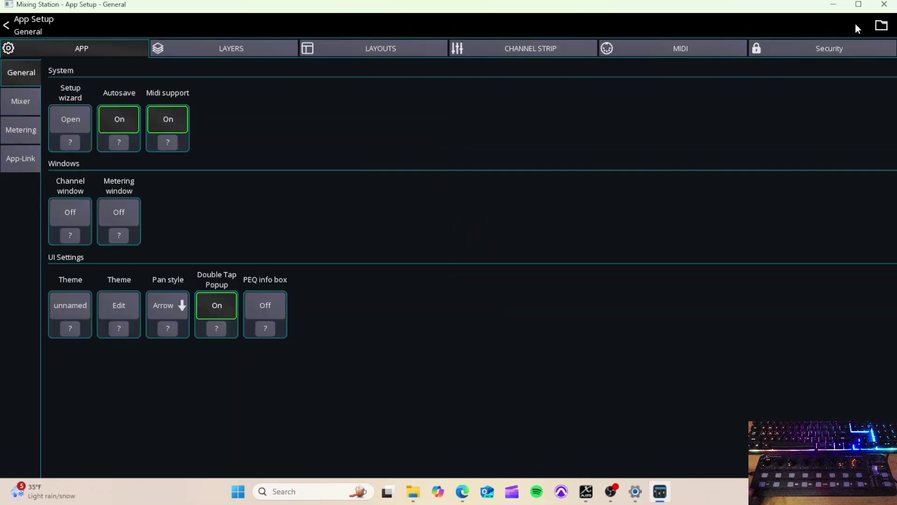
click(686, 44)
click(561, 145)
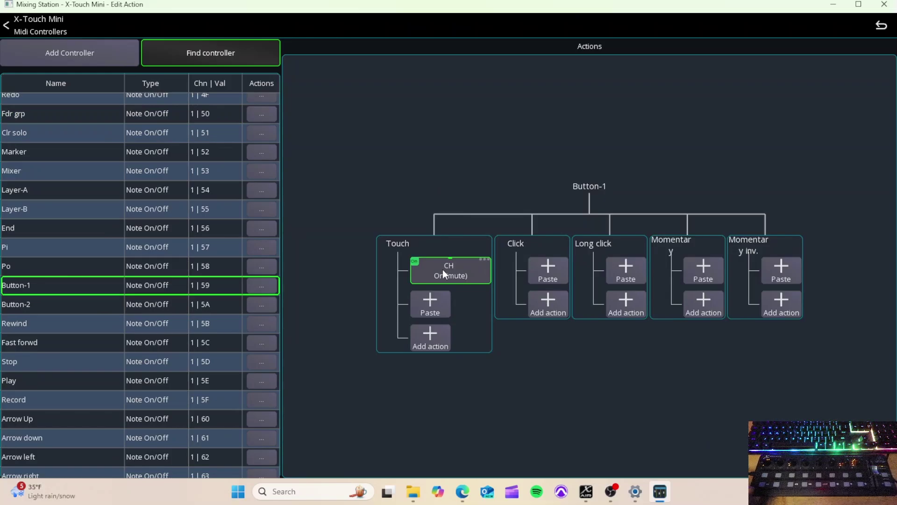
click(444, 272)
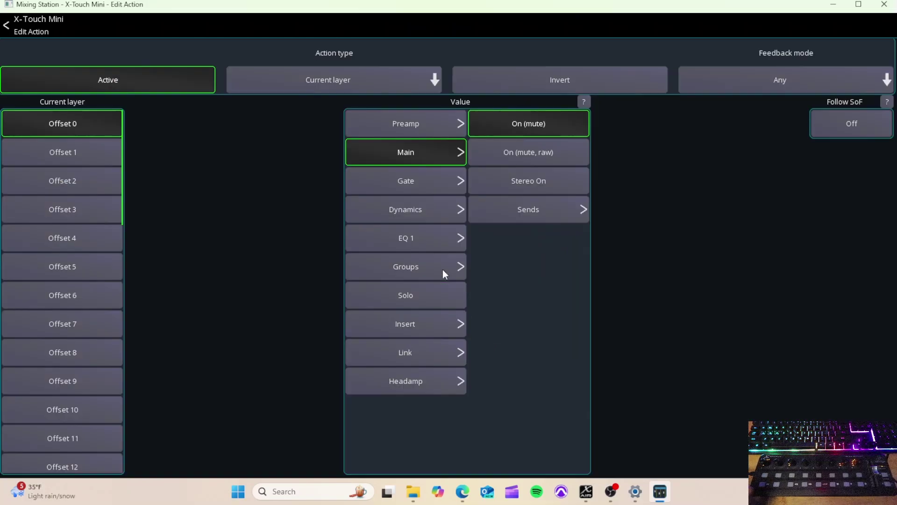
click(612, 81)
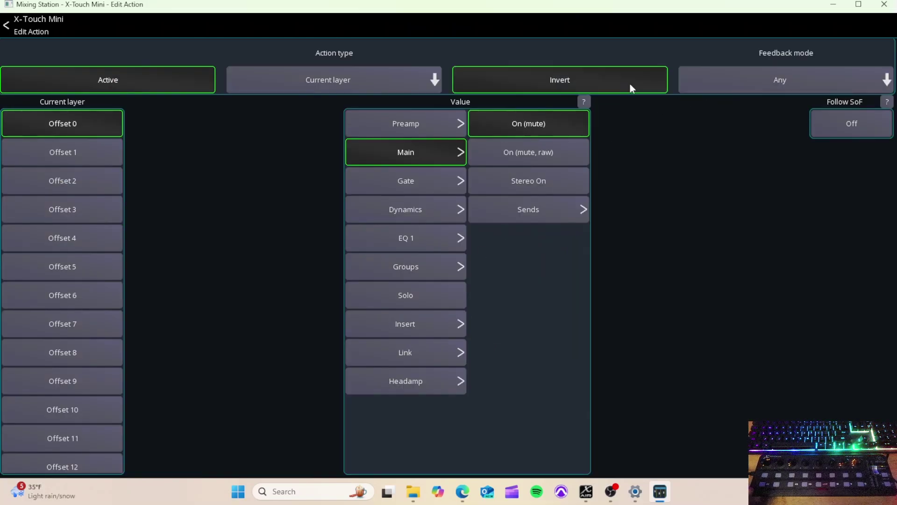
click(36, 26)
click(35, 25)
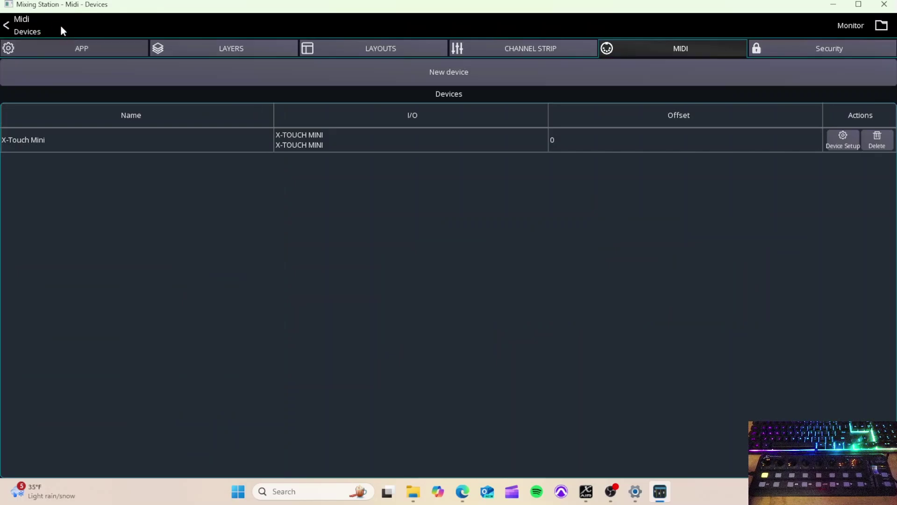
click(36, 26)
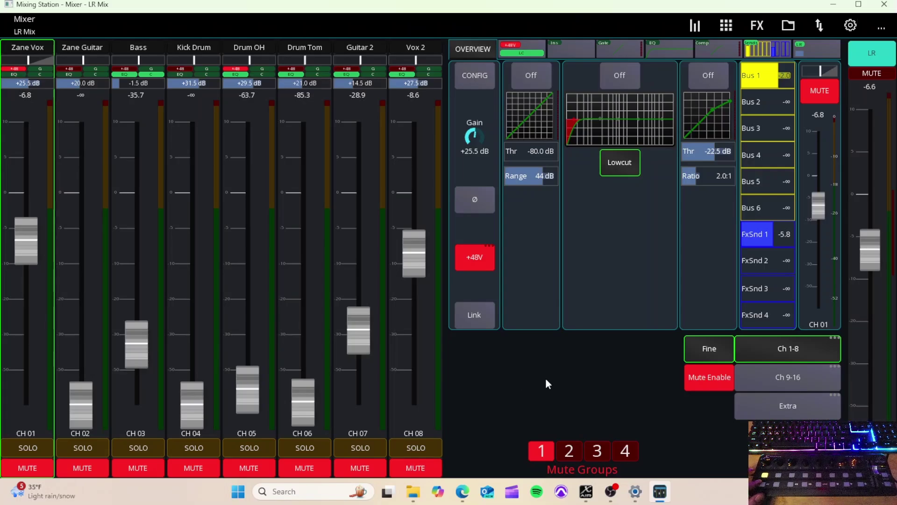
Step: Glance at the MIDI device settings, then return to the LR Mix mixer view
click(852, 26)
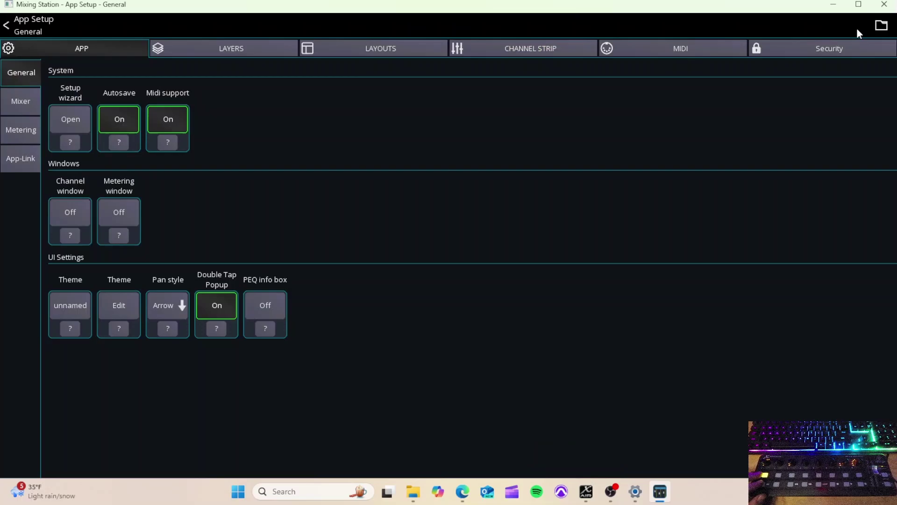
click(707, 47)
click(21, 26)
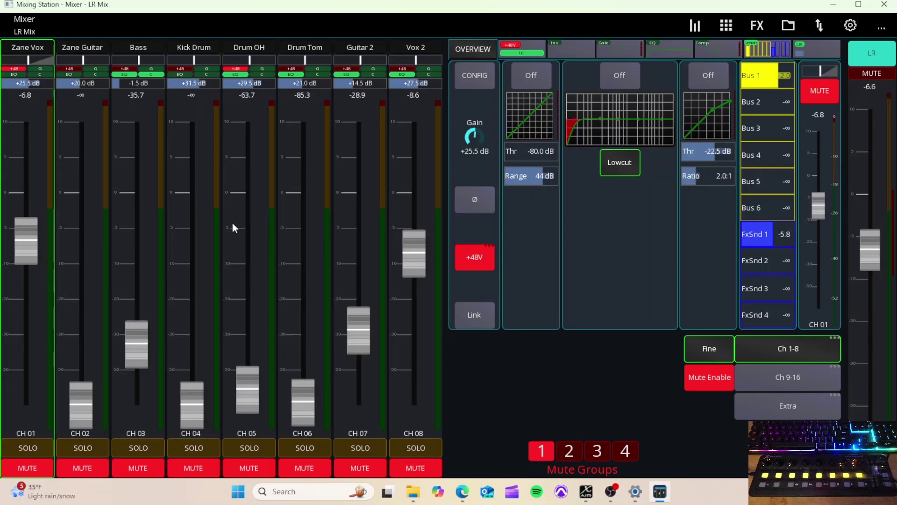
Step: Open the X-Touch Mini's controller mappings and detect a button from the hardware
click(850, 25)
click(680, 50)
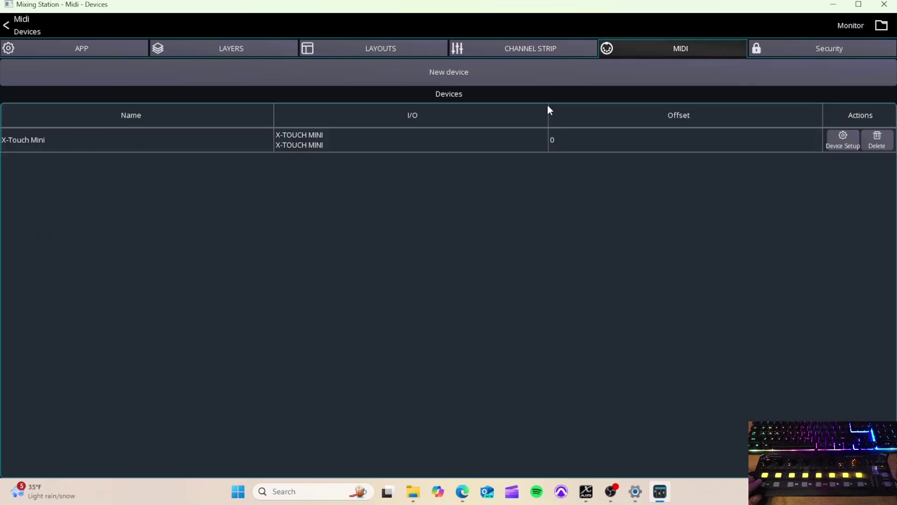
click(693, 137)
click(234, 54)
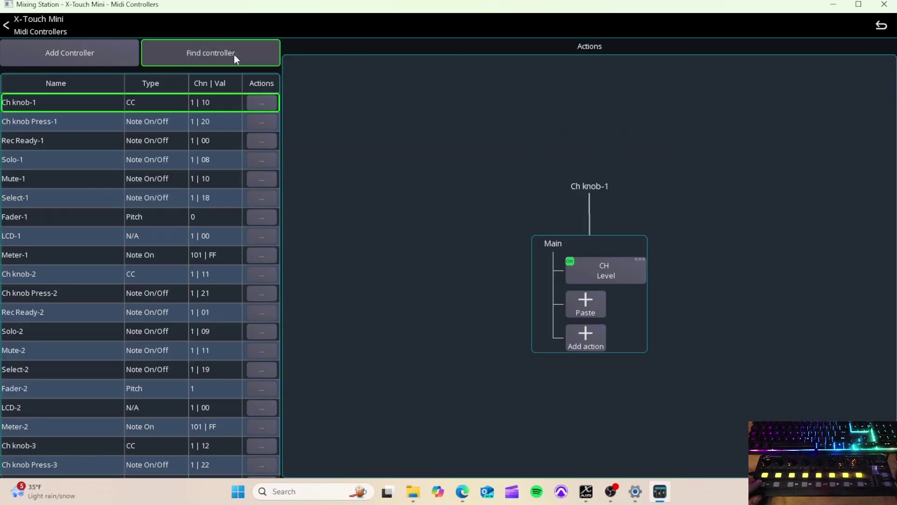
Step: Add a touch action on the button that controls Mutegroup 1 from the Console types
click(452, 323)
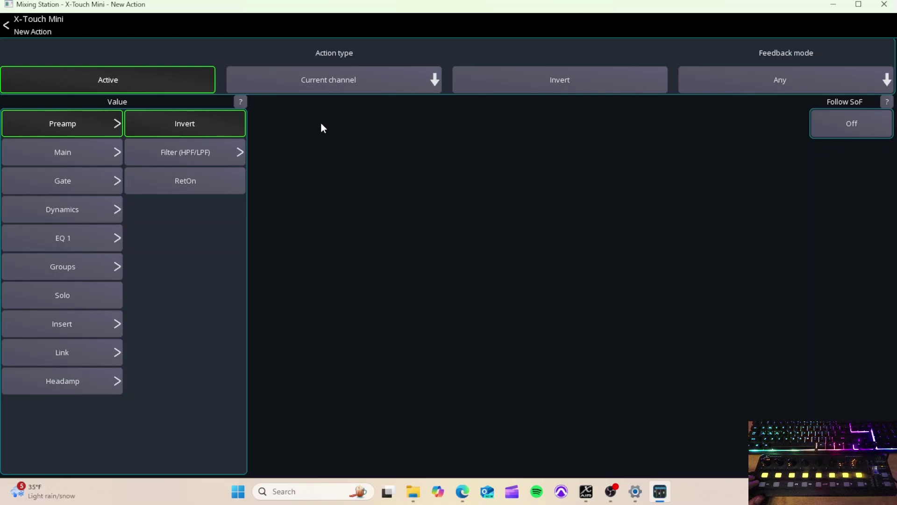
click(344, 87)
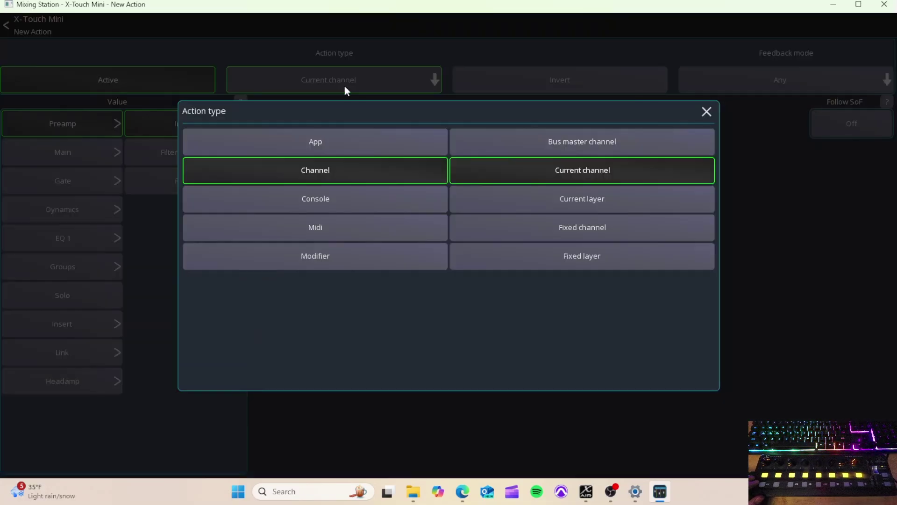
click(247, 141)
scroll(685, 292, down, 2)
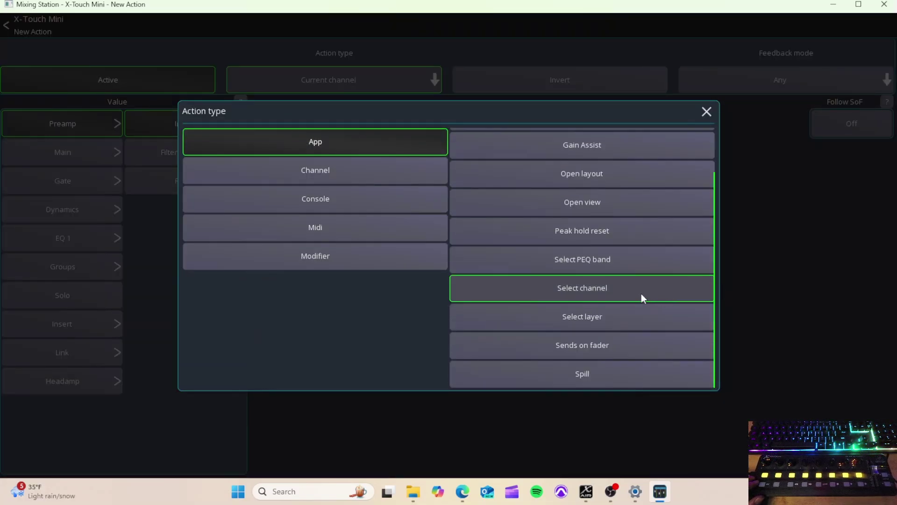
scroll(641, 294, up, 2)
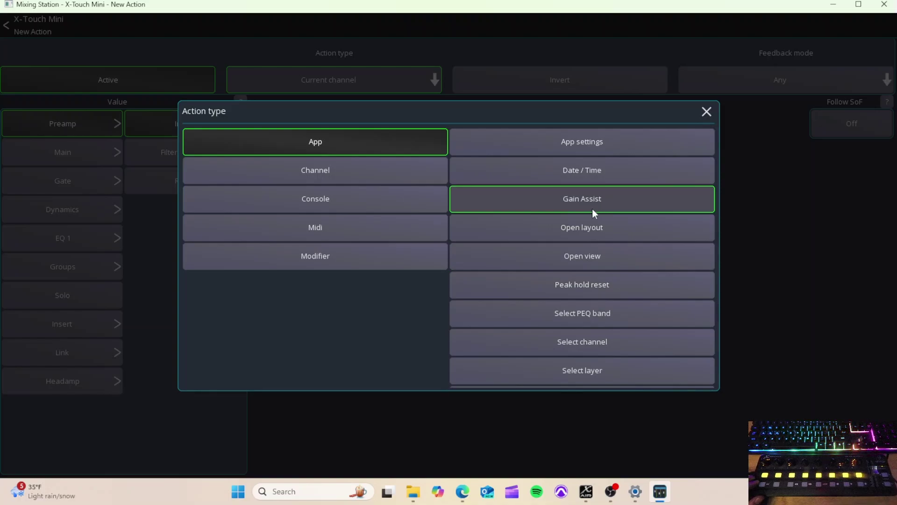
click(339, 202)
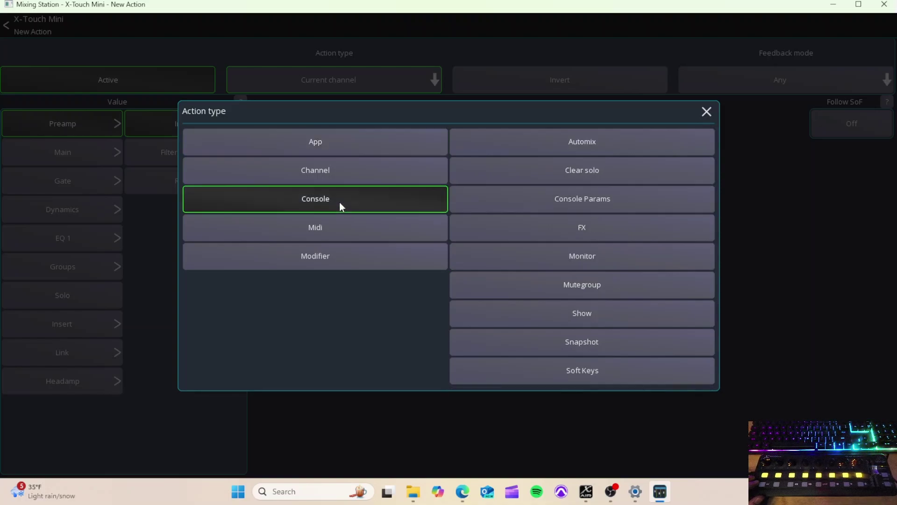
click(616, 291)
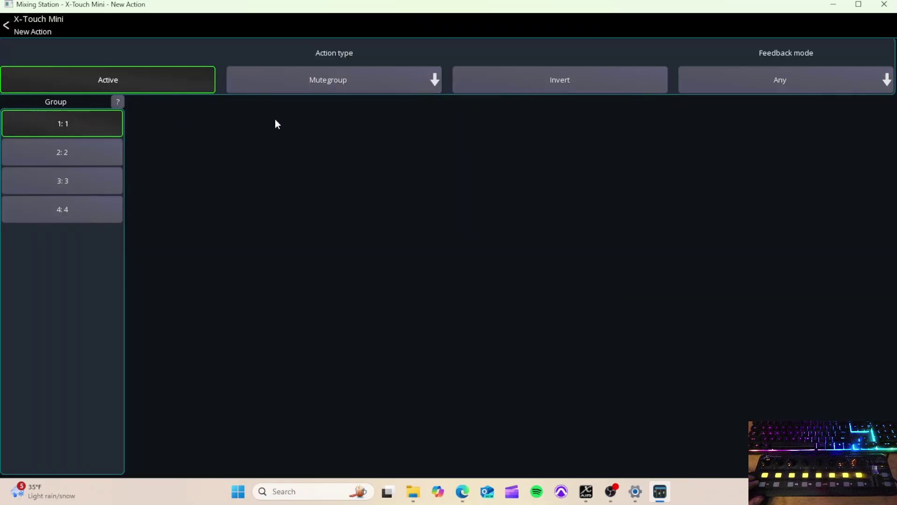
click(48, 30)
Step: Back out to the LR Mix mixer and switch the bank to channels 1–8
click(45, 25)
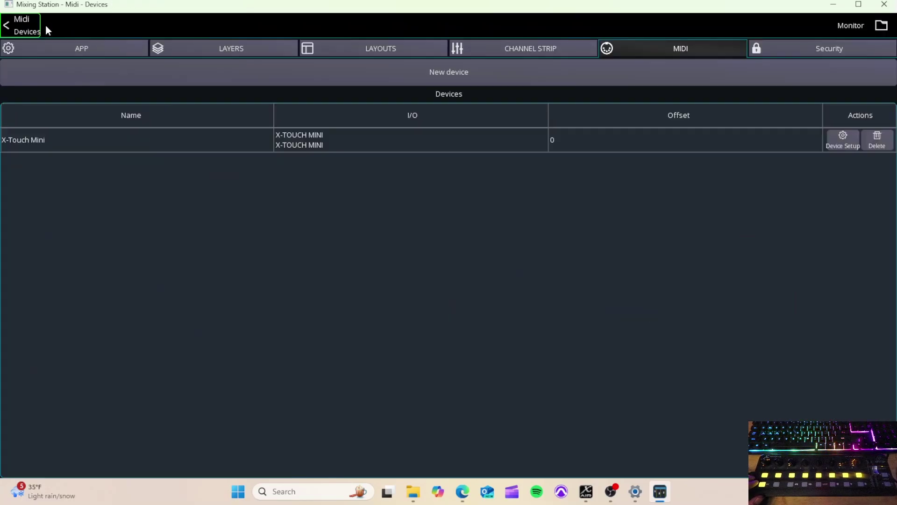
click(46, 24)
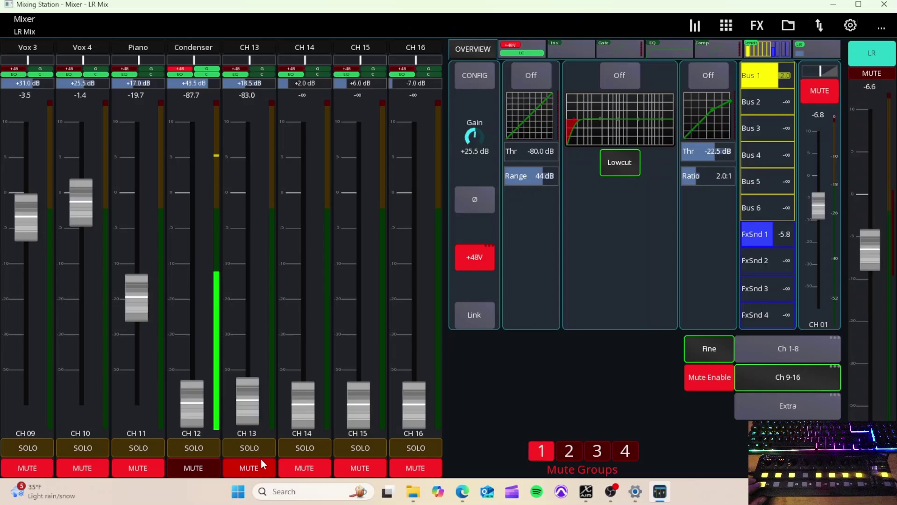
click(807, 352)
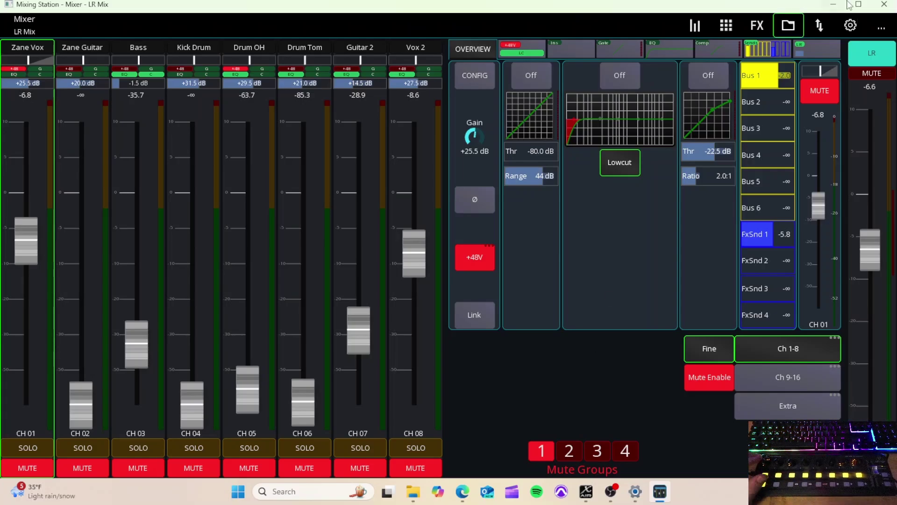
click(850, 25)
click(687, 48)
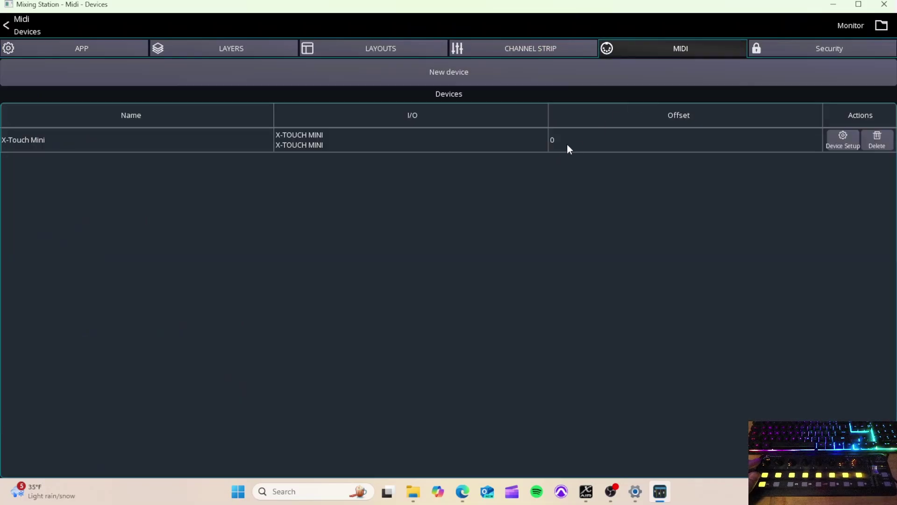
click(569, 143)
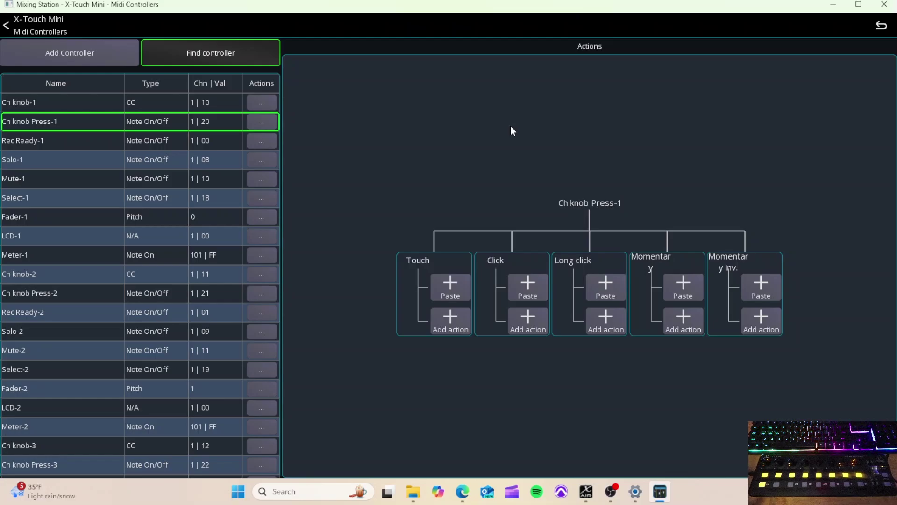
click(62, 26)
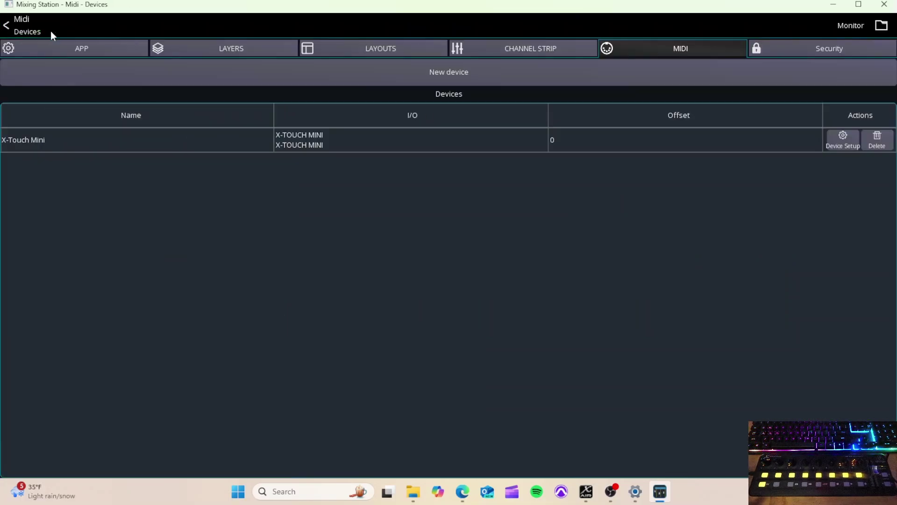
click(51, 30)
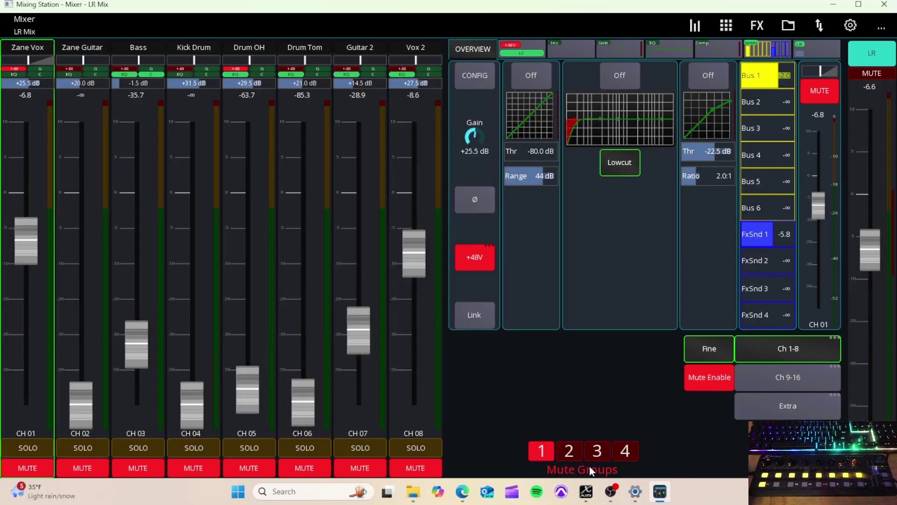